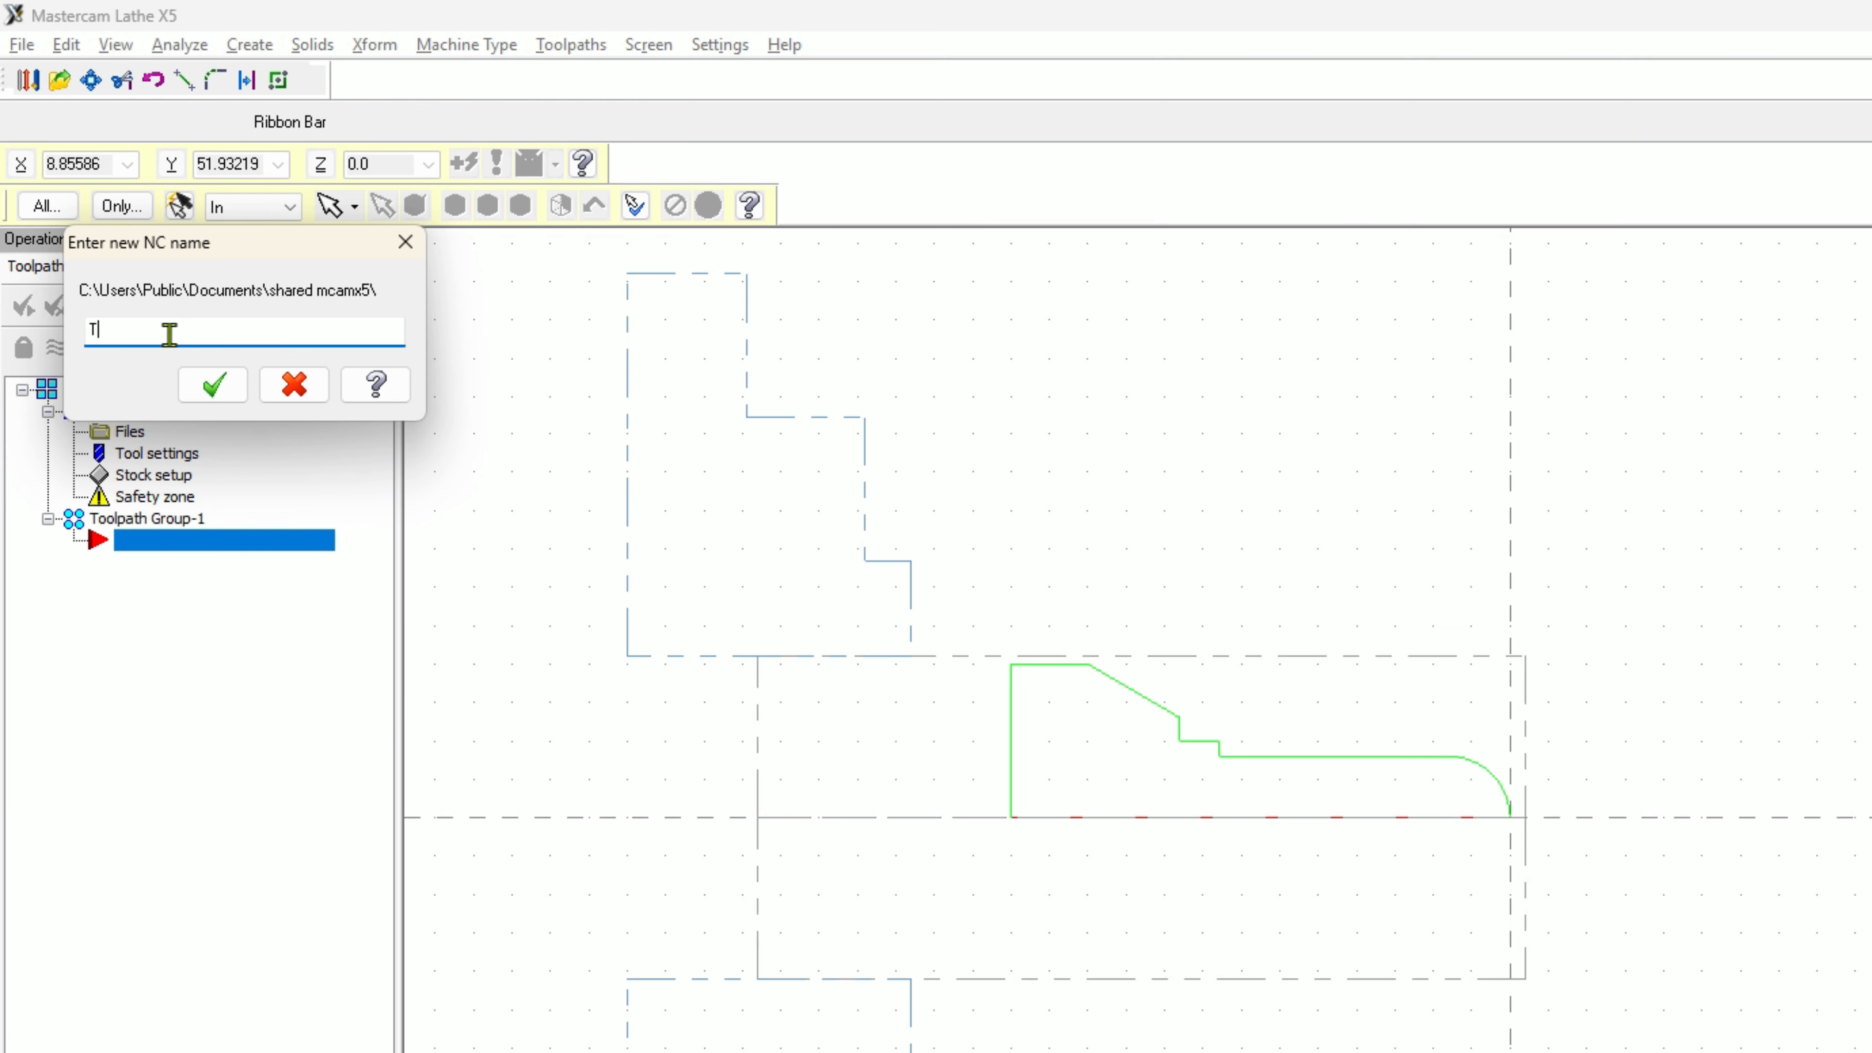
Name the new NC file 1
left_click_drag(168, 334, 79, 338)
type("1")
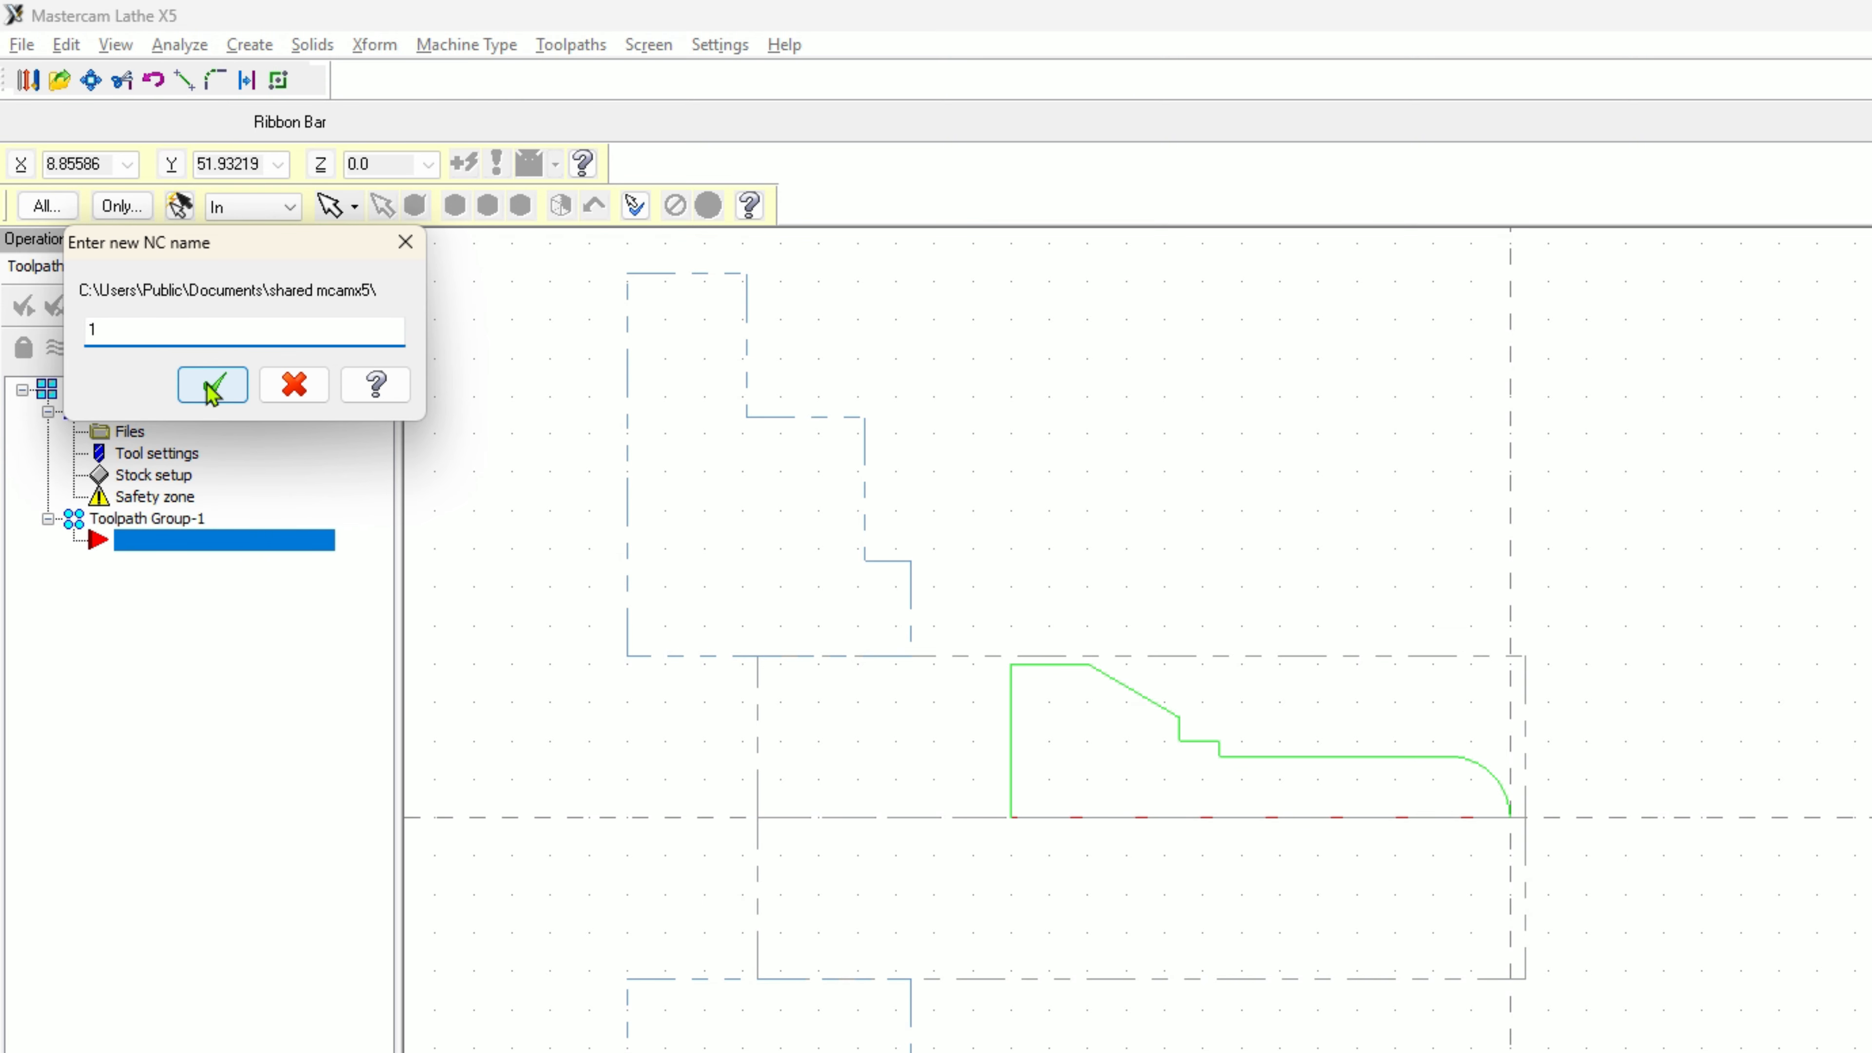
left_click(213, 384)
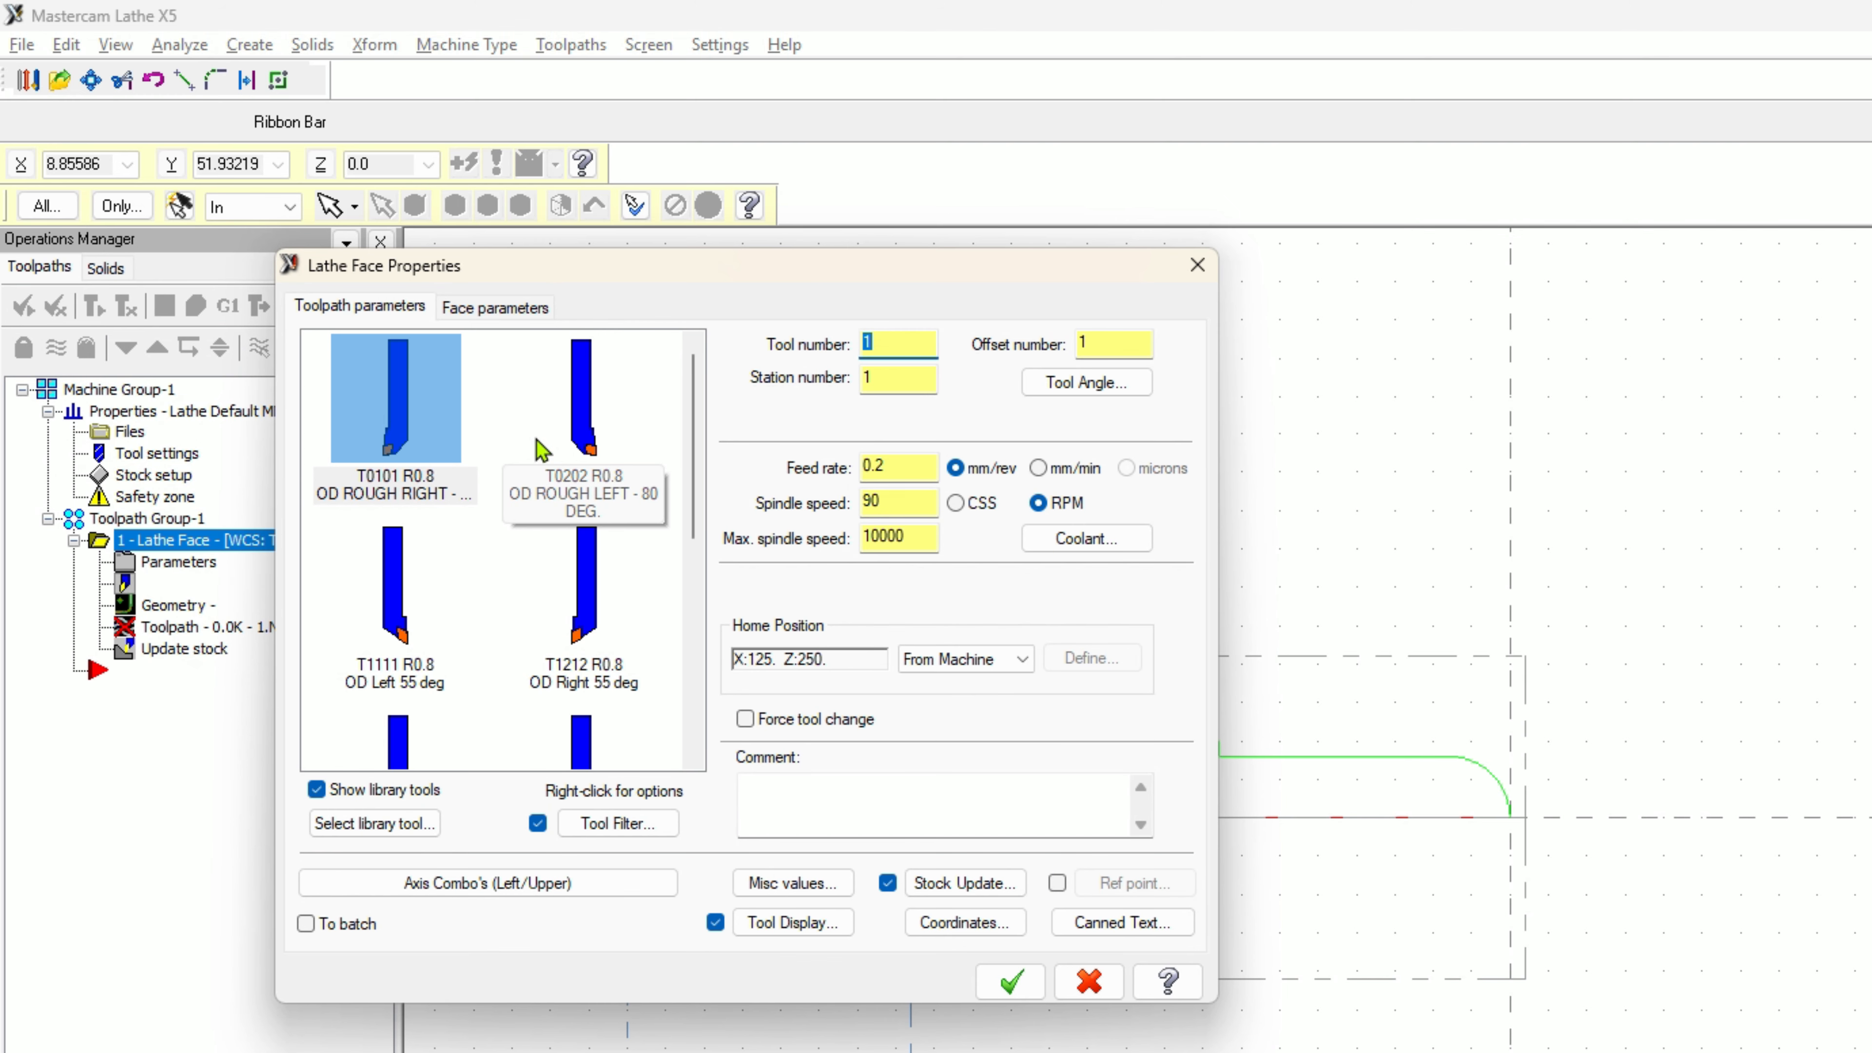
Set the facing operation's feed rate to 150 mm/min and its spindle speed to 1500 RPM for tool T0101
mouse_move(417, 401)
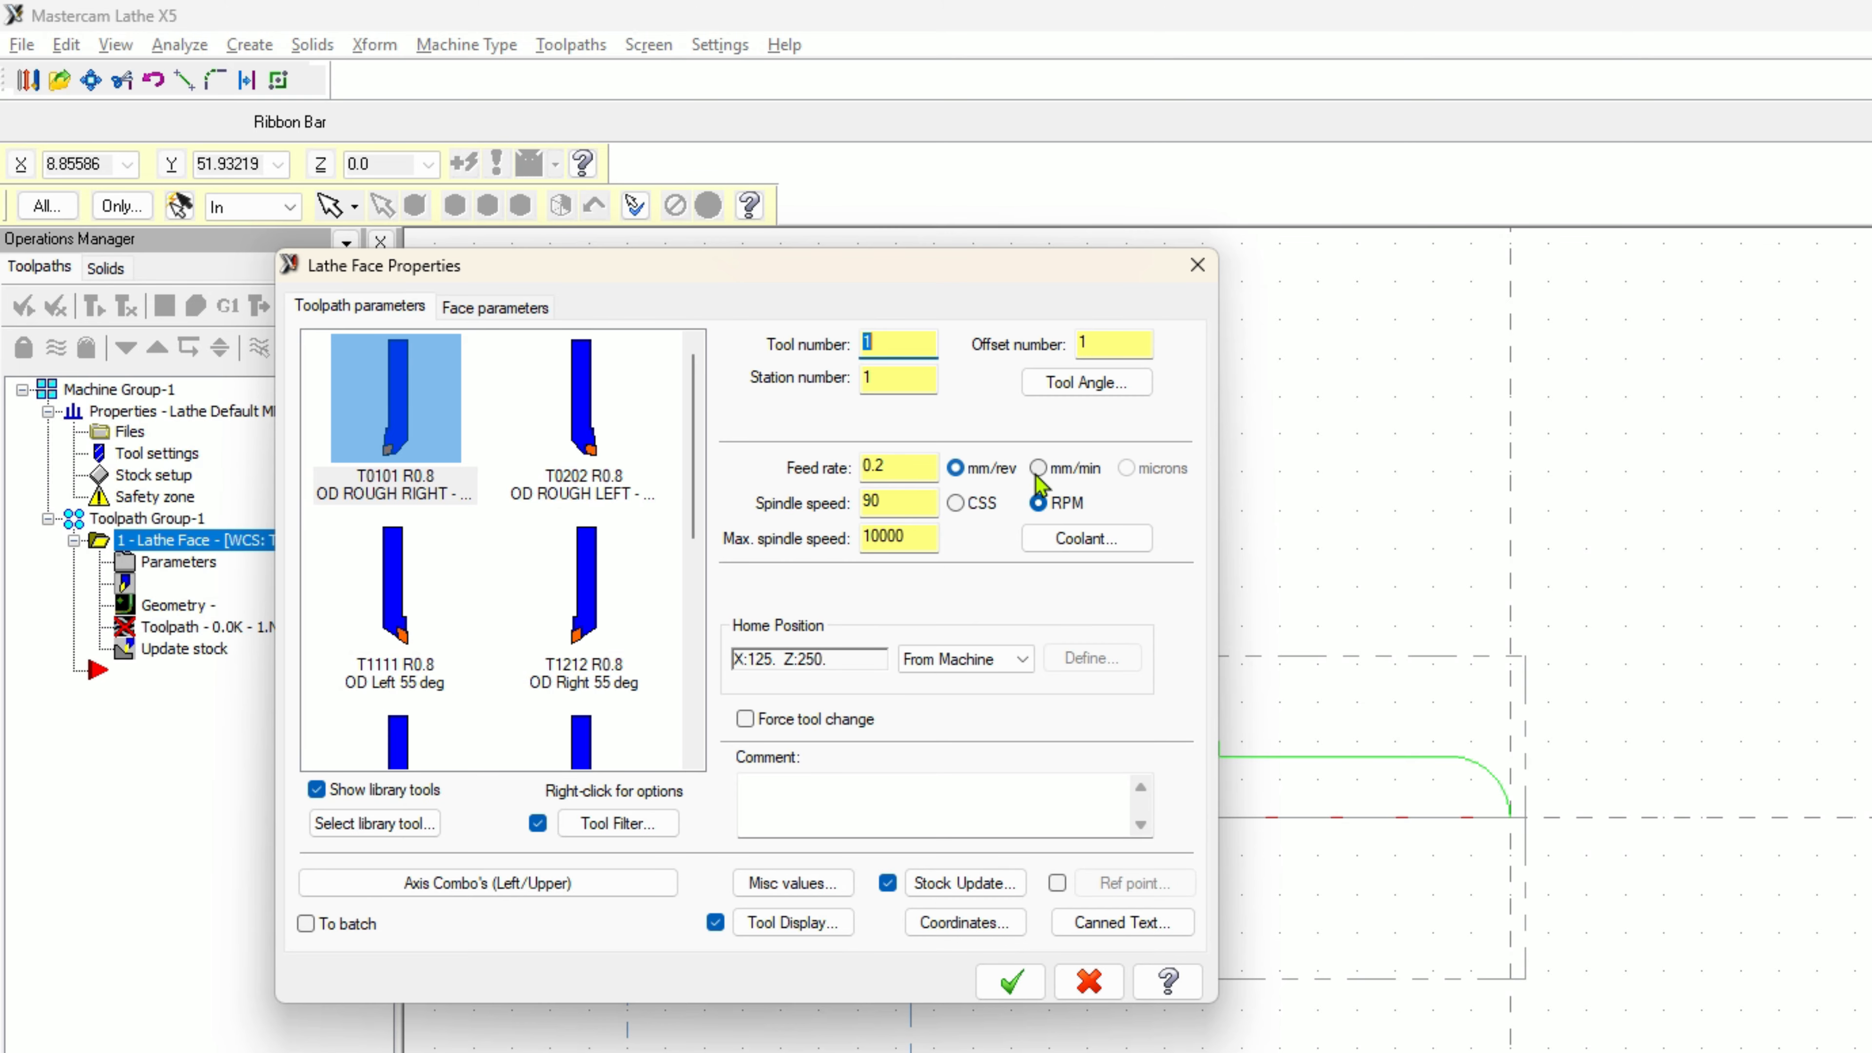
double_click(890, 464)
type("150")
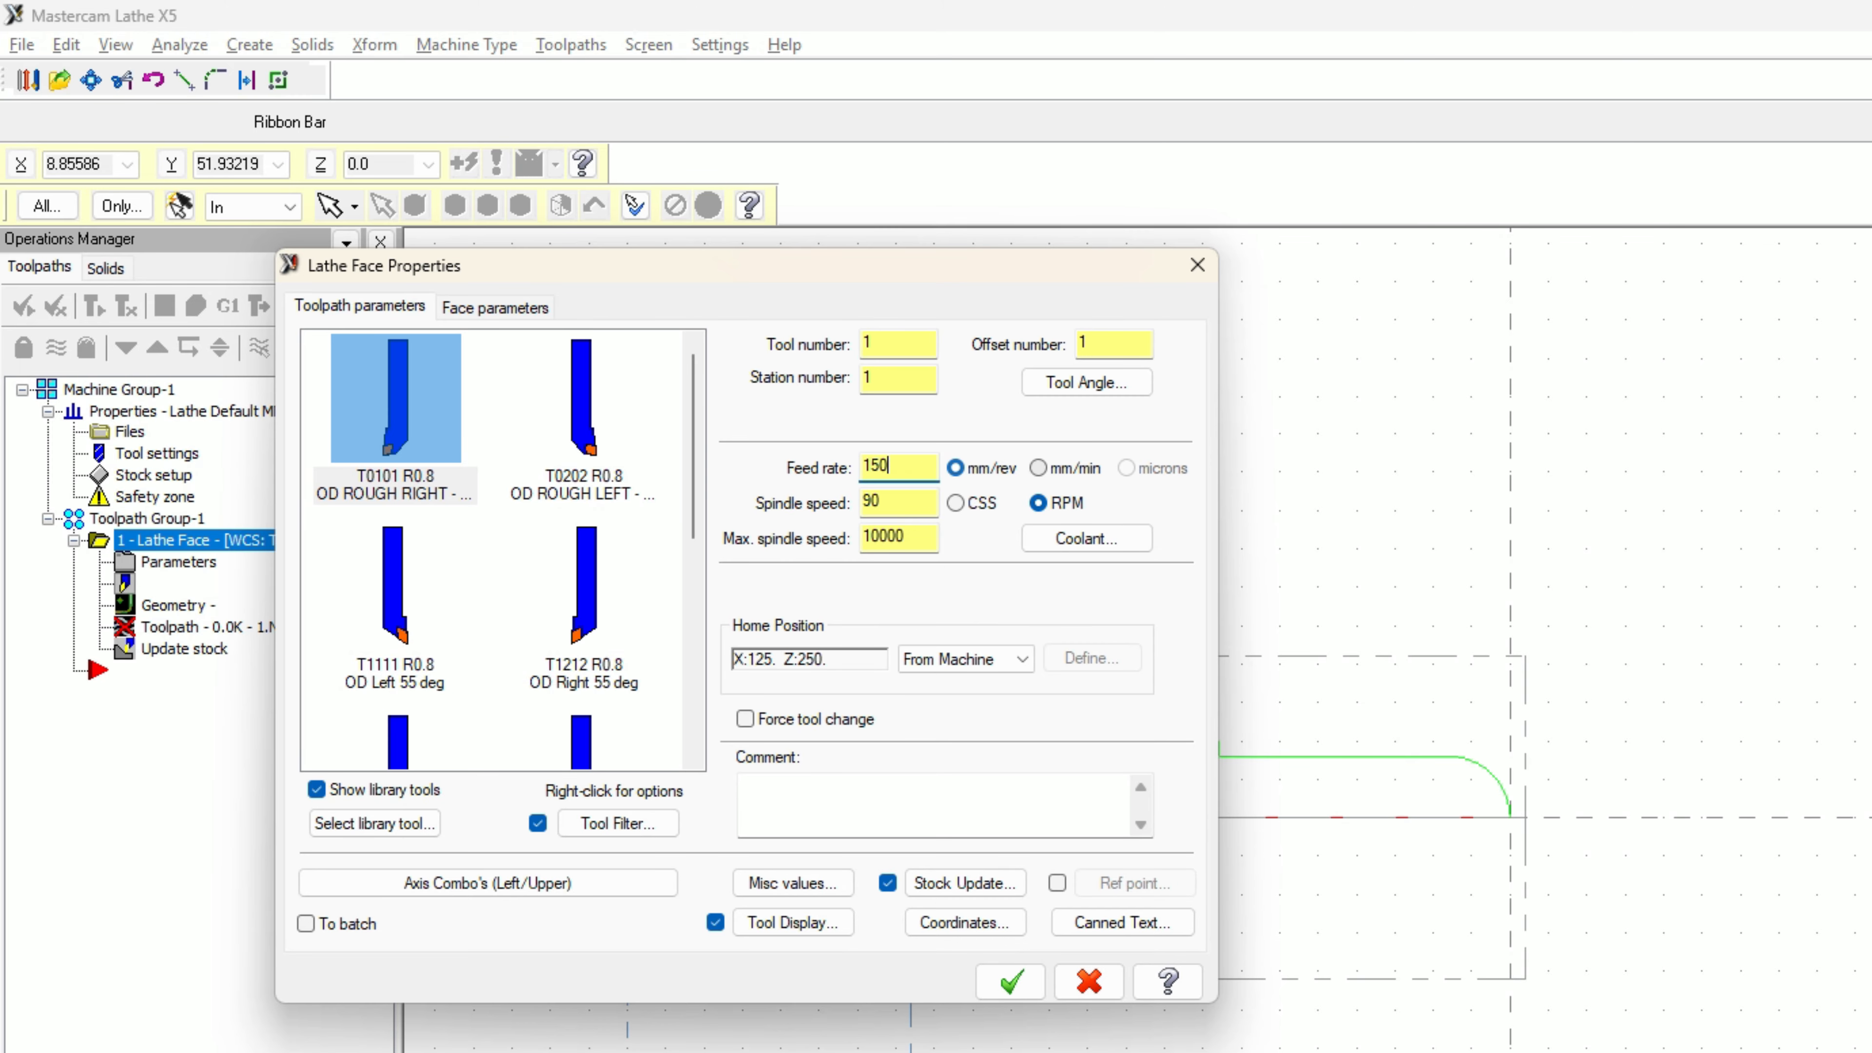
double_click(896, 502)
type("1500")
left_click(1040, 469)
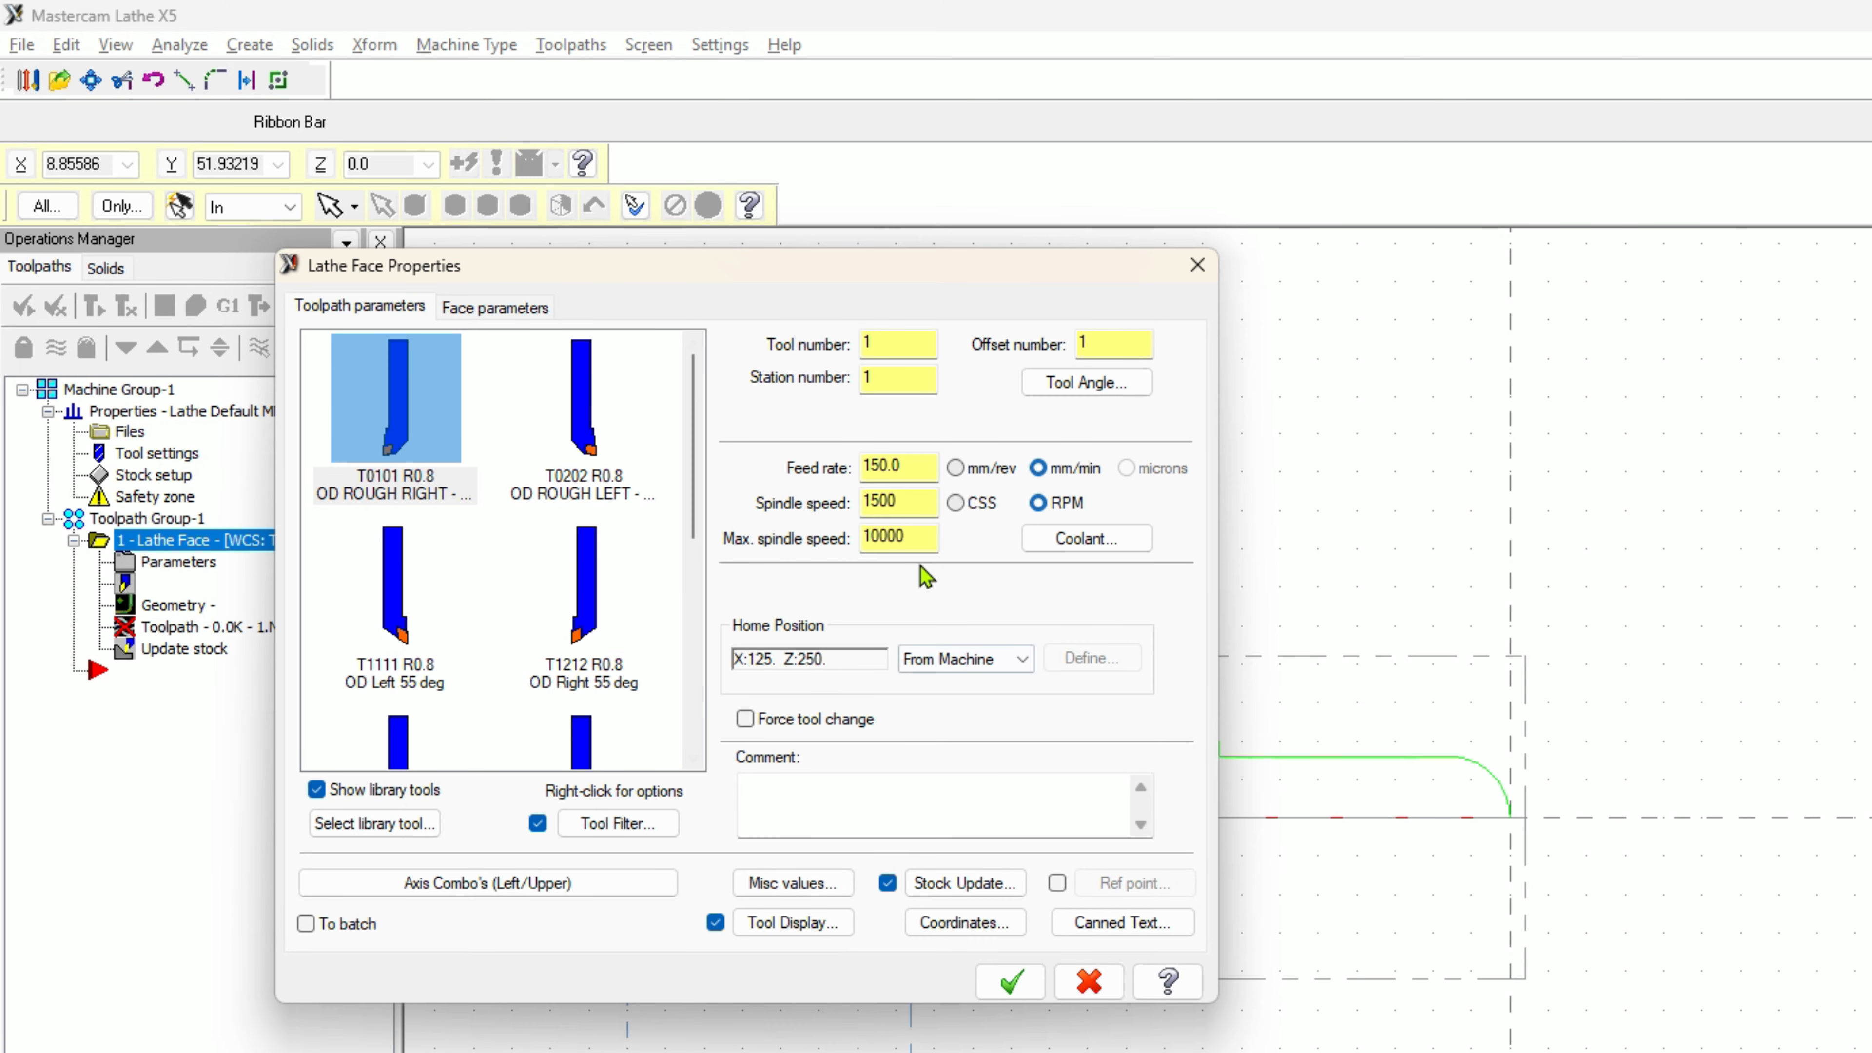
In the face parameters, set the entry amount to 2.0 and enable a rough stepover of 1.0
left_click(501, 314)
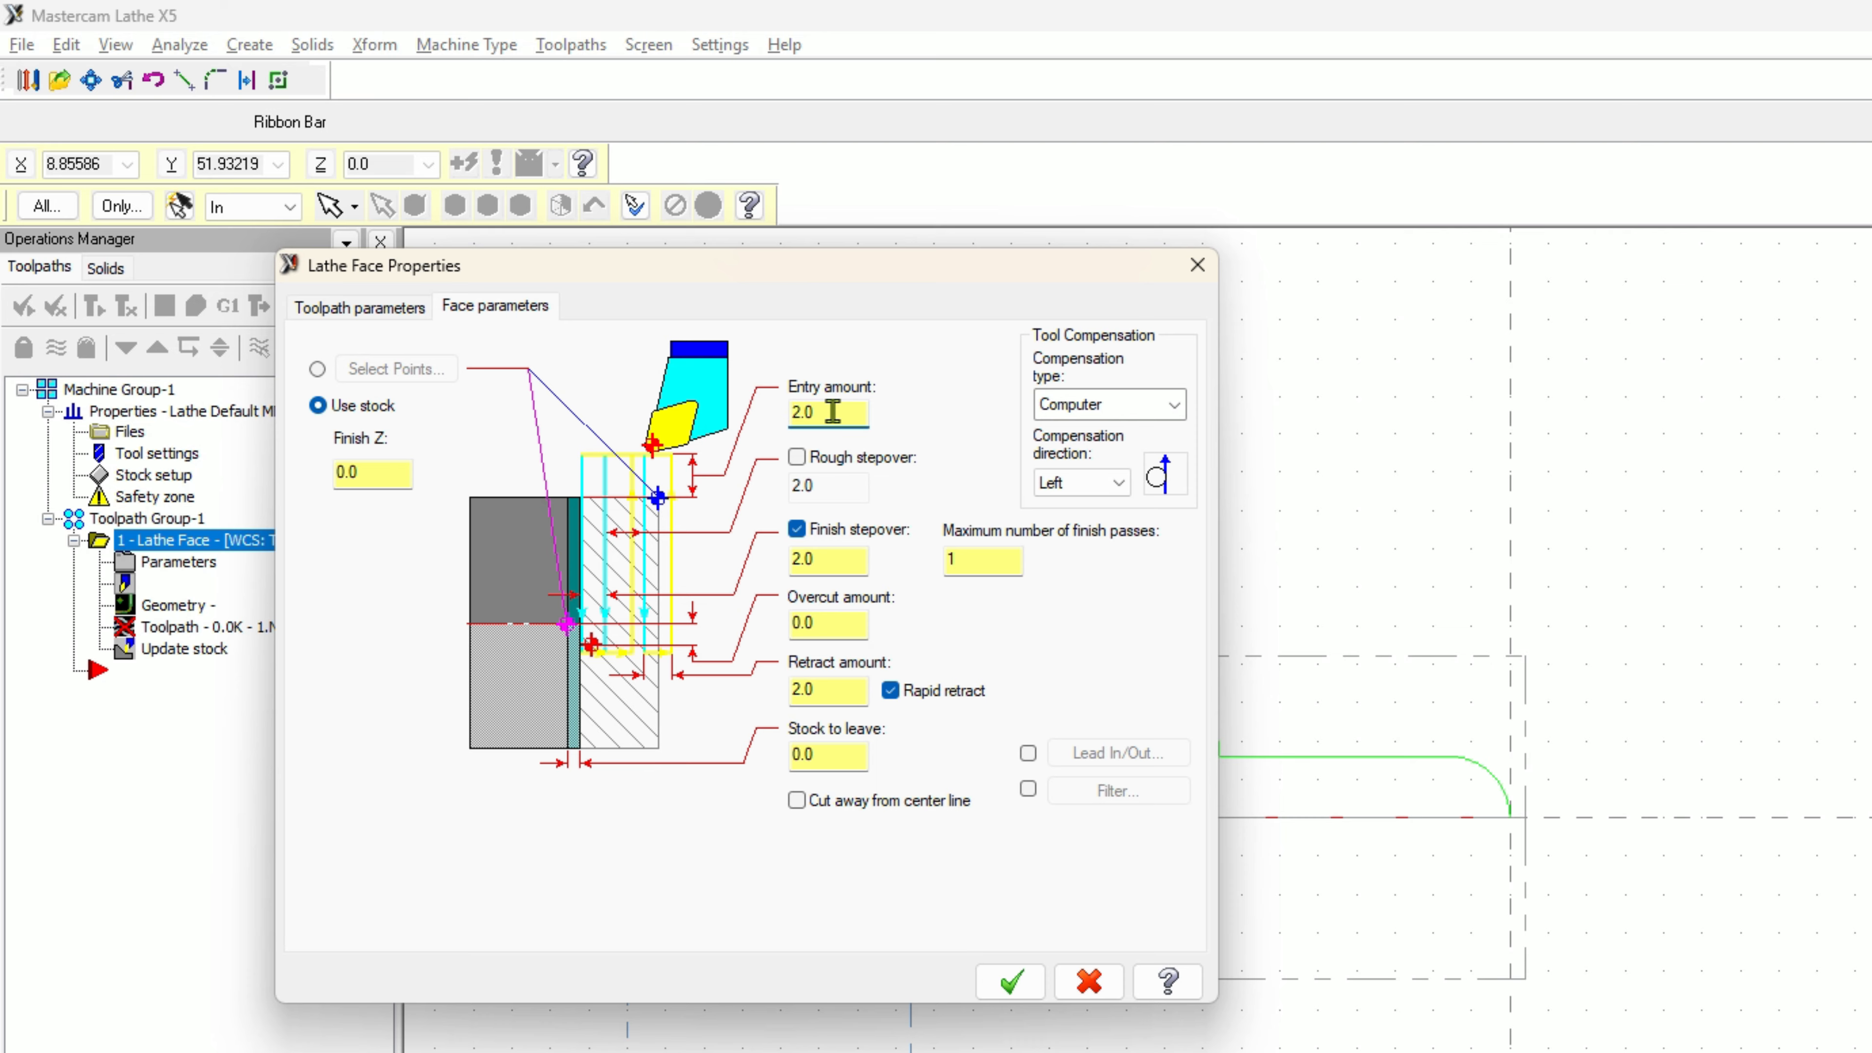
type("2")
type(".0")
left_click(797, 458)
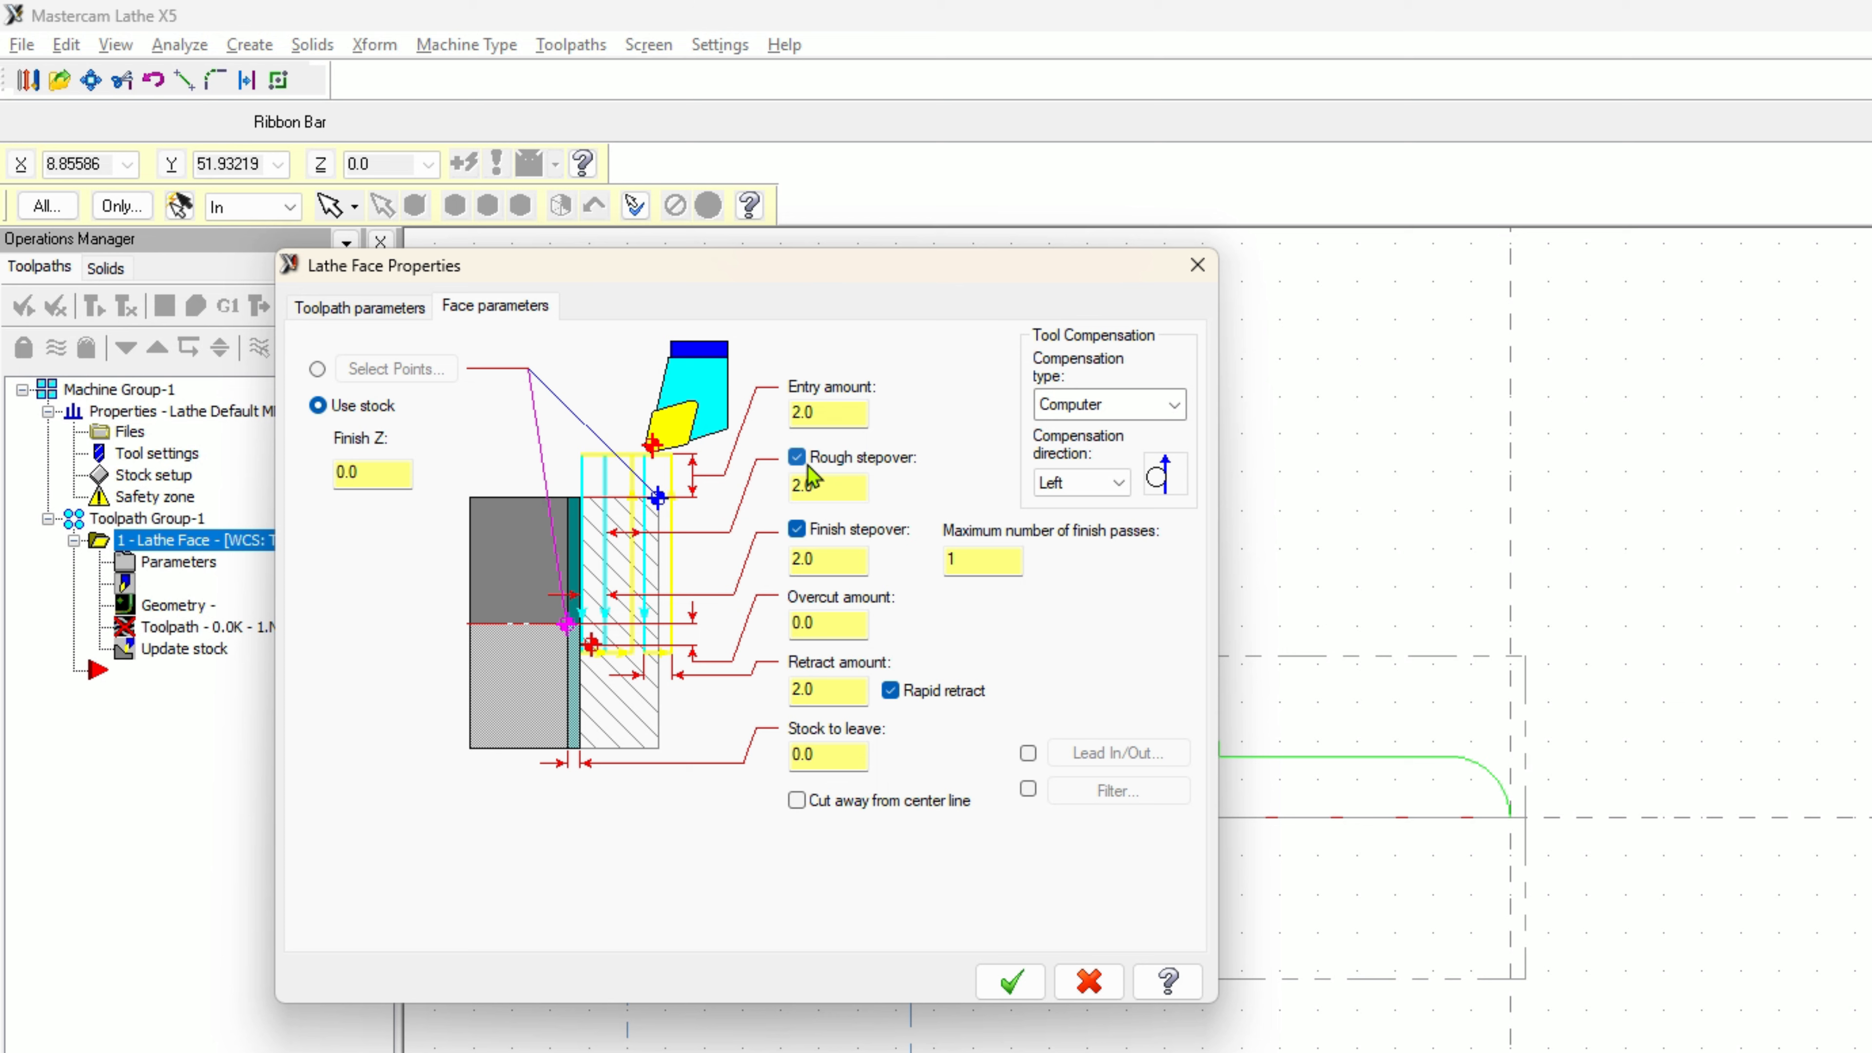
left_click(830, 487)
left_click_drag(830, 487, 795, 488)
type("1")
Set the finish stepover to 0.2, retract amount to 2.0 and stock to leave to 0, and generate the face toolpath
left_click(828, 562)
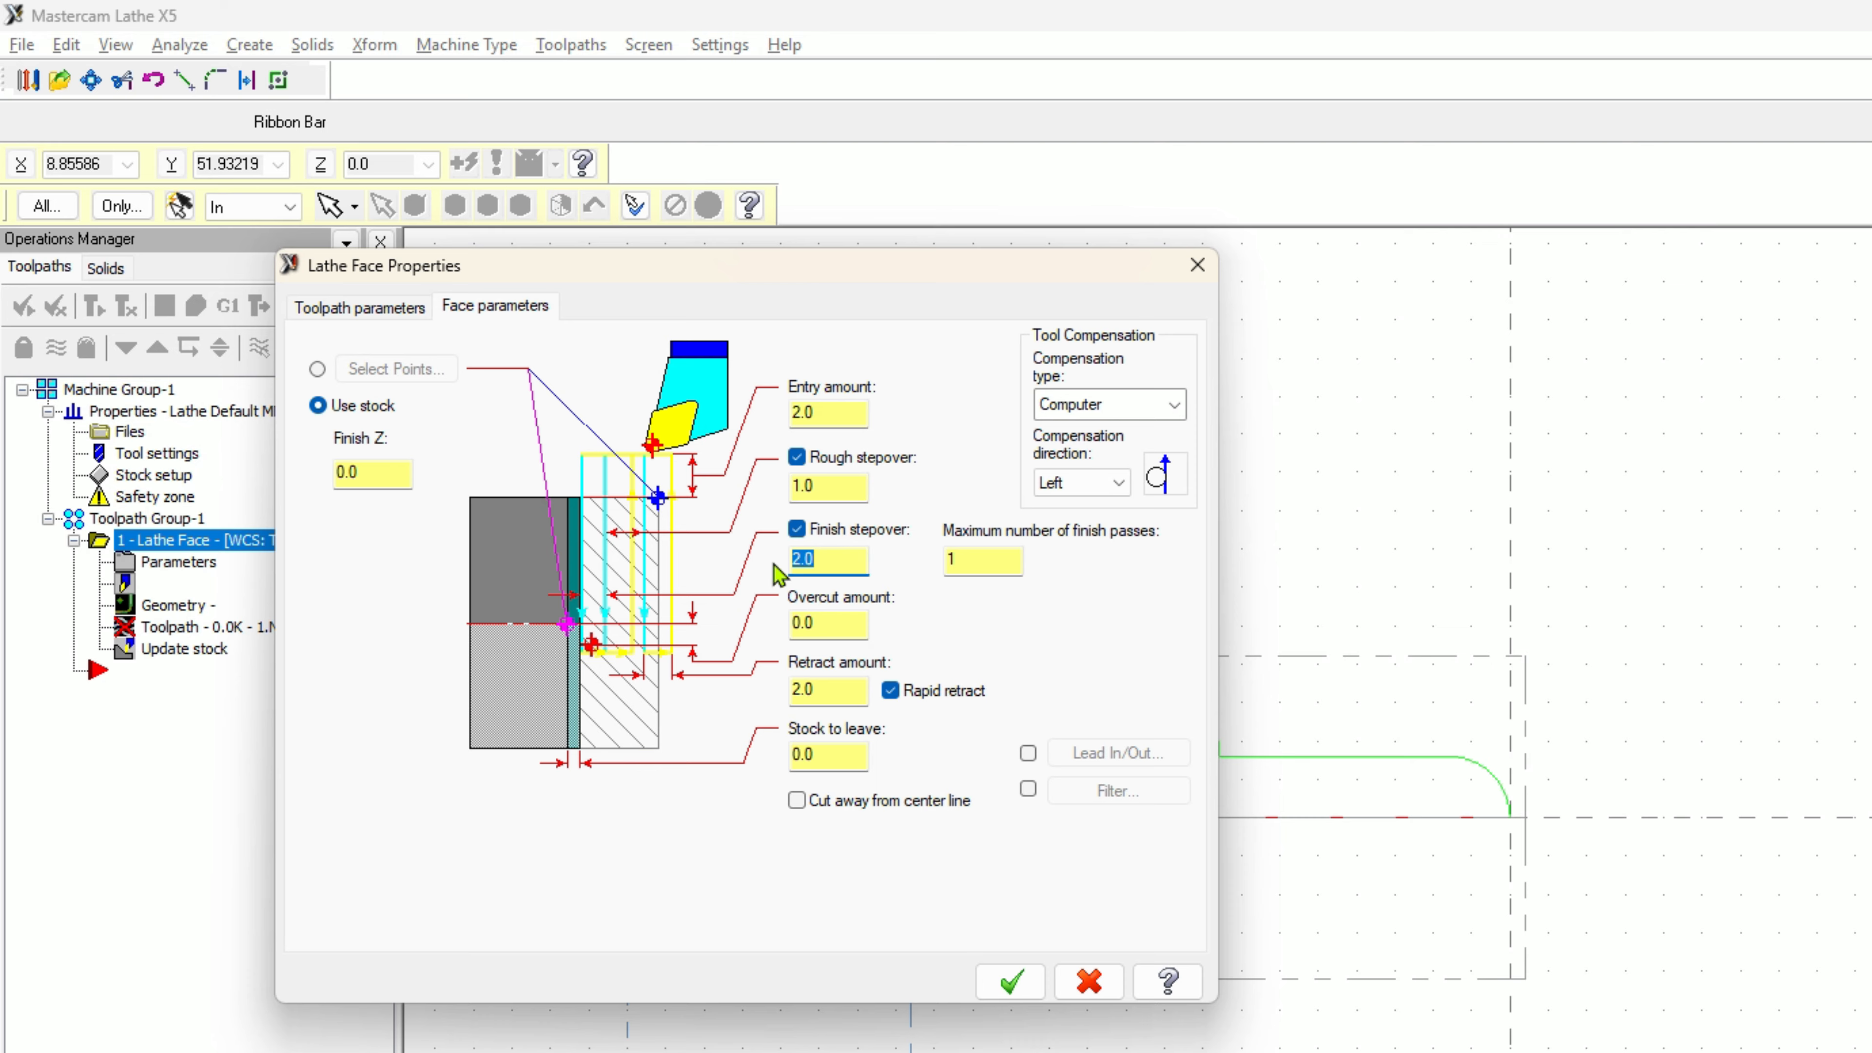
type("0.2")
left_click(835, 688)
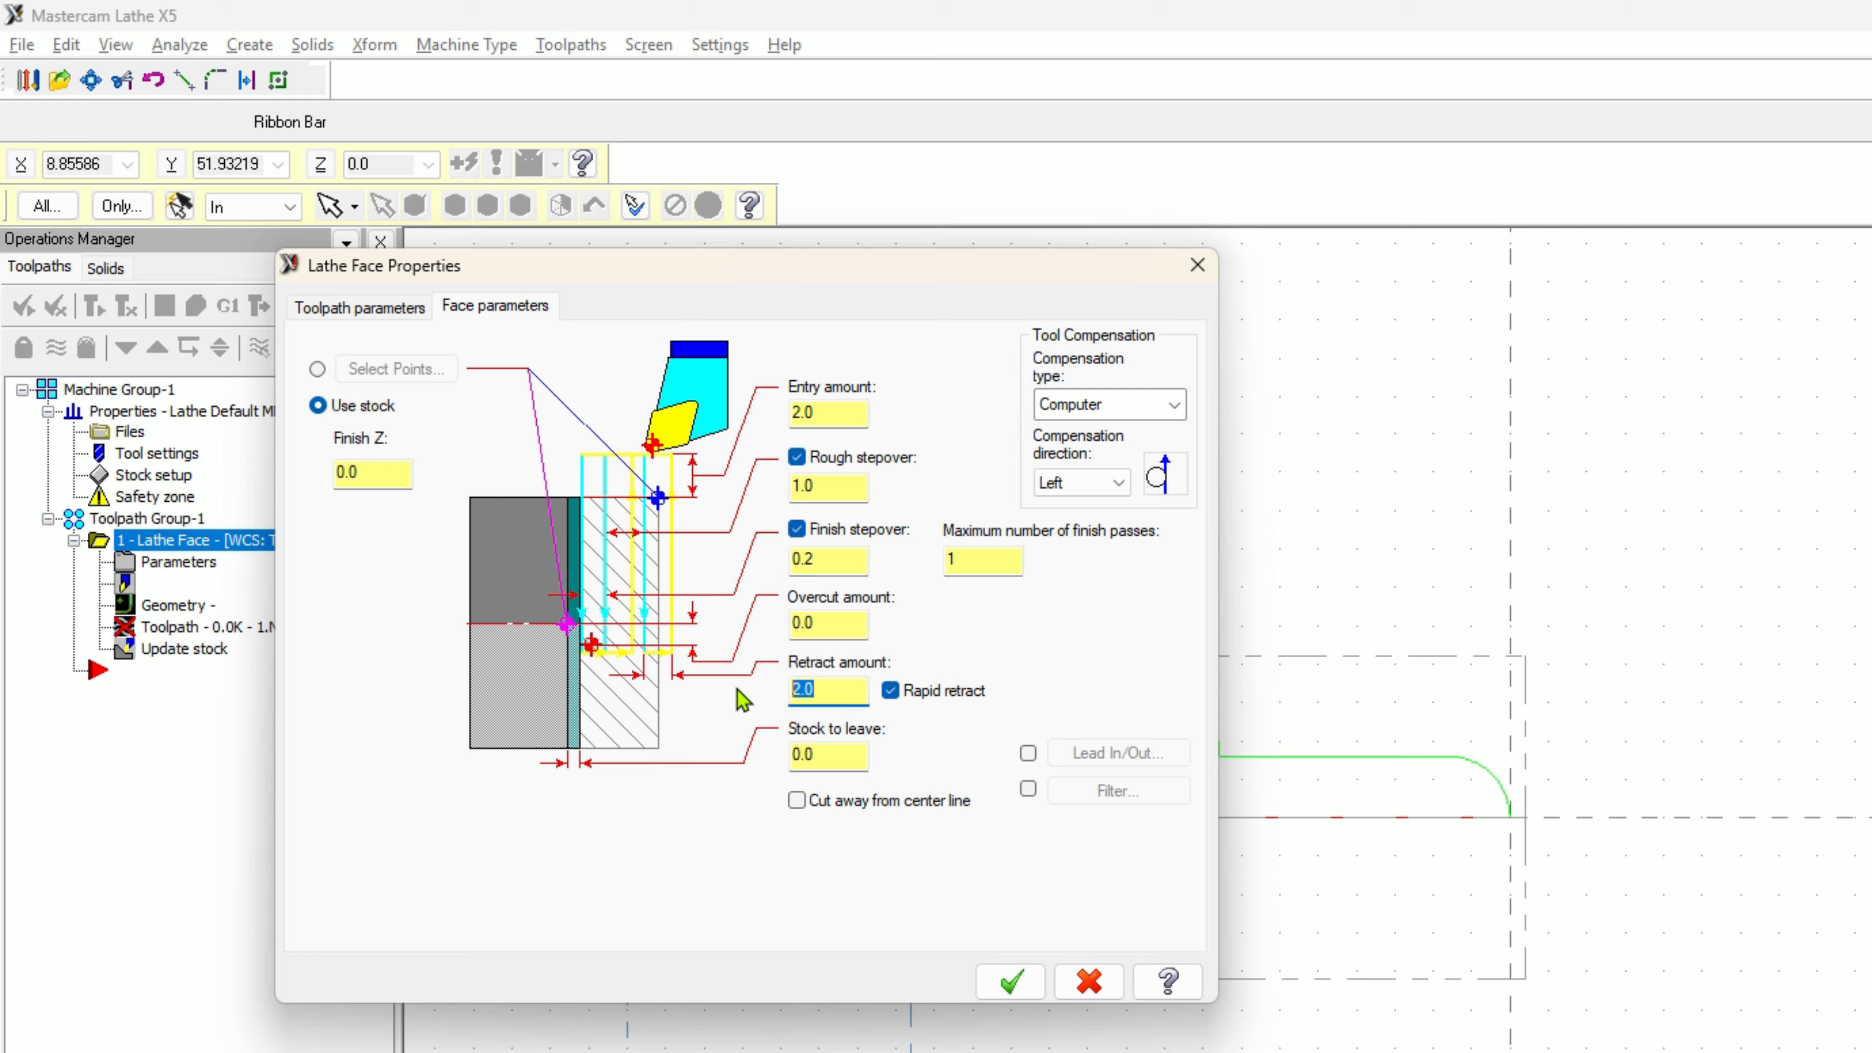
type("2")
left_click(813, 753)
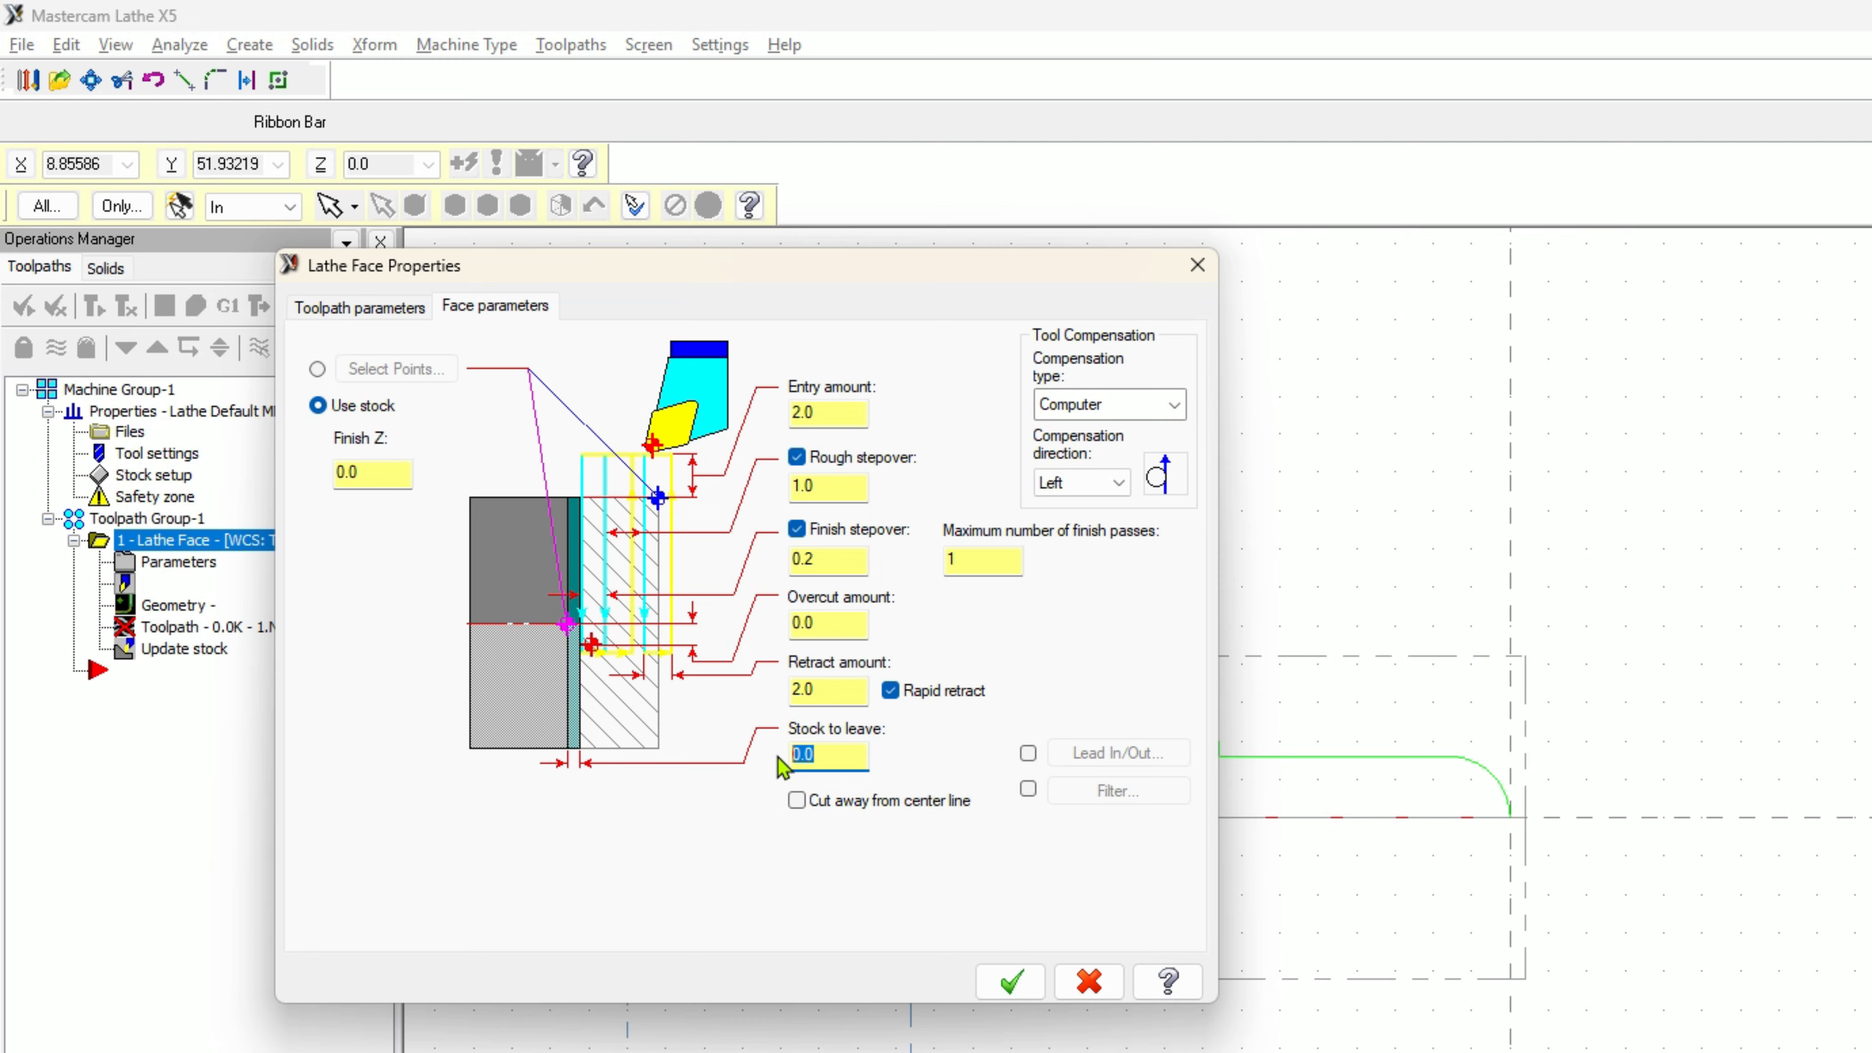
type("0")
left_click(1011, 982)
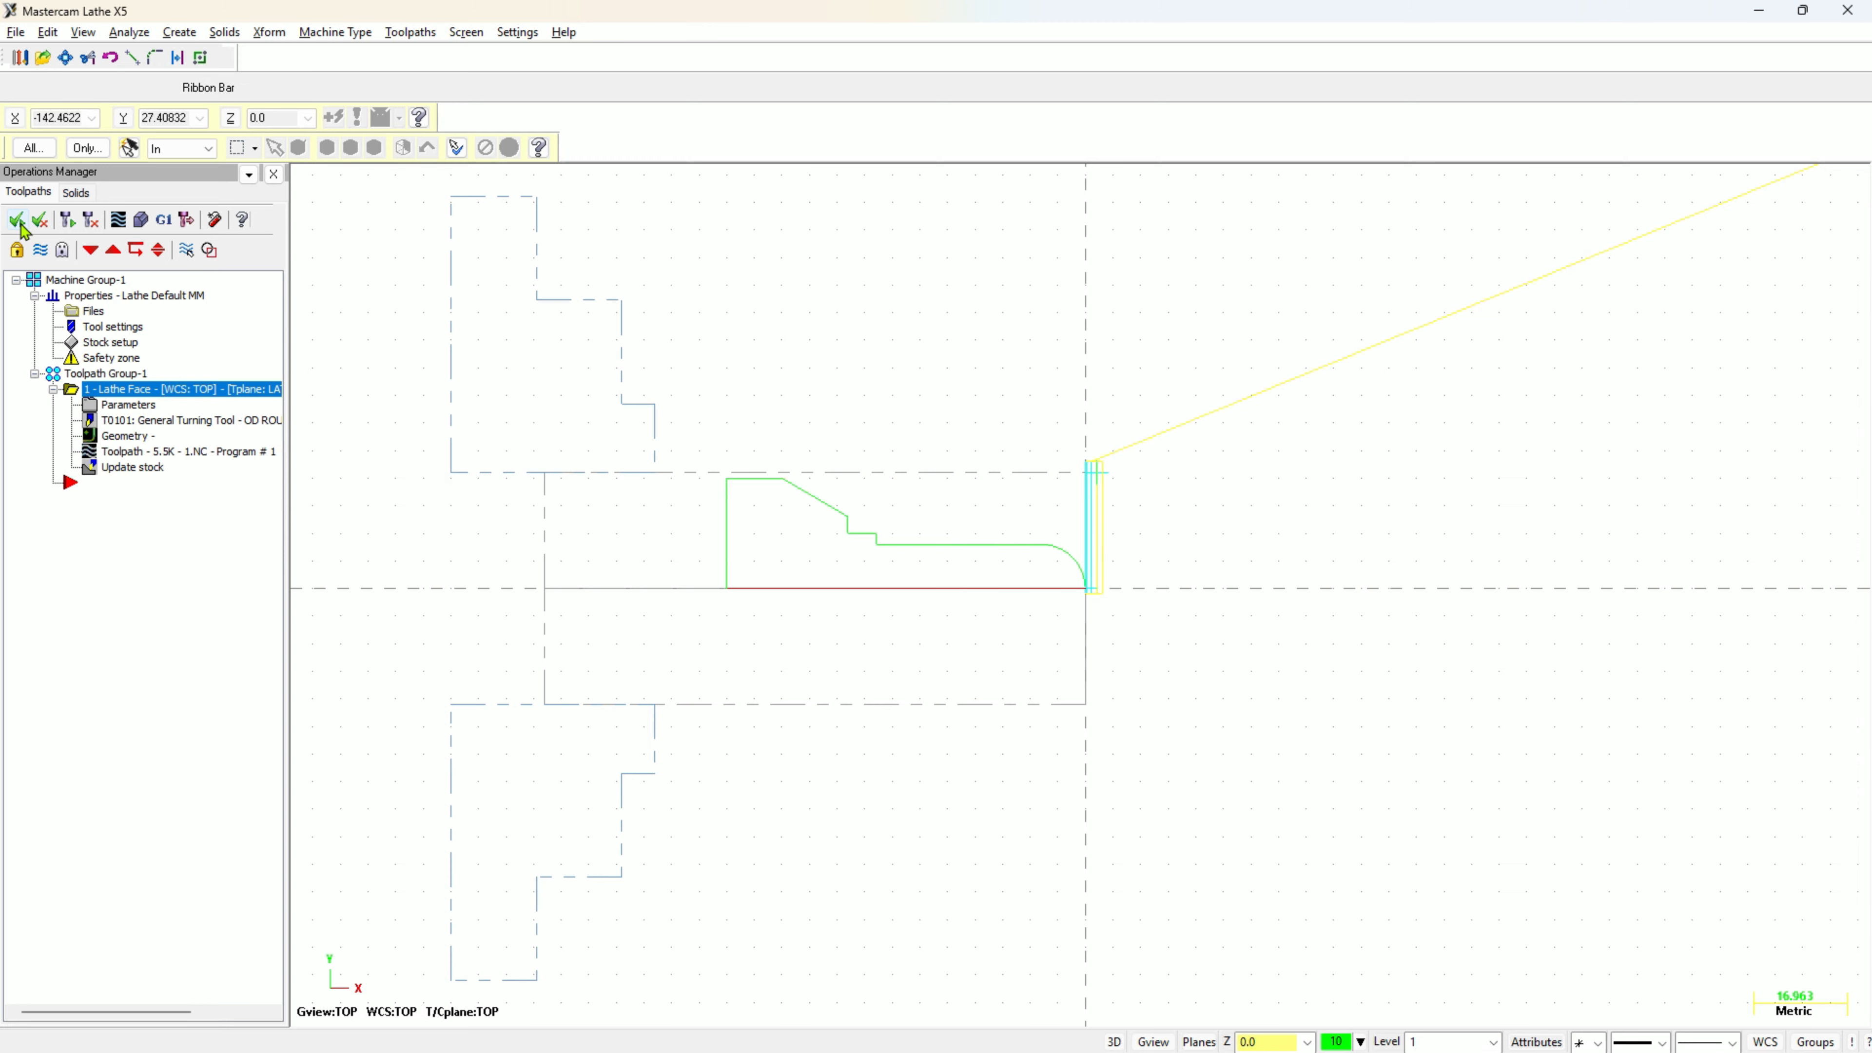
Backplot the Lathe Face toolpath at a changed playback speed and examine the tool's facing passes
left_click(119, 222)
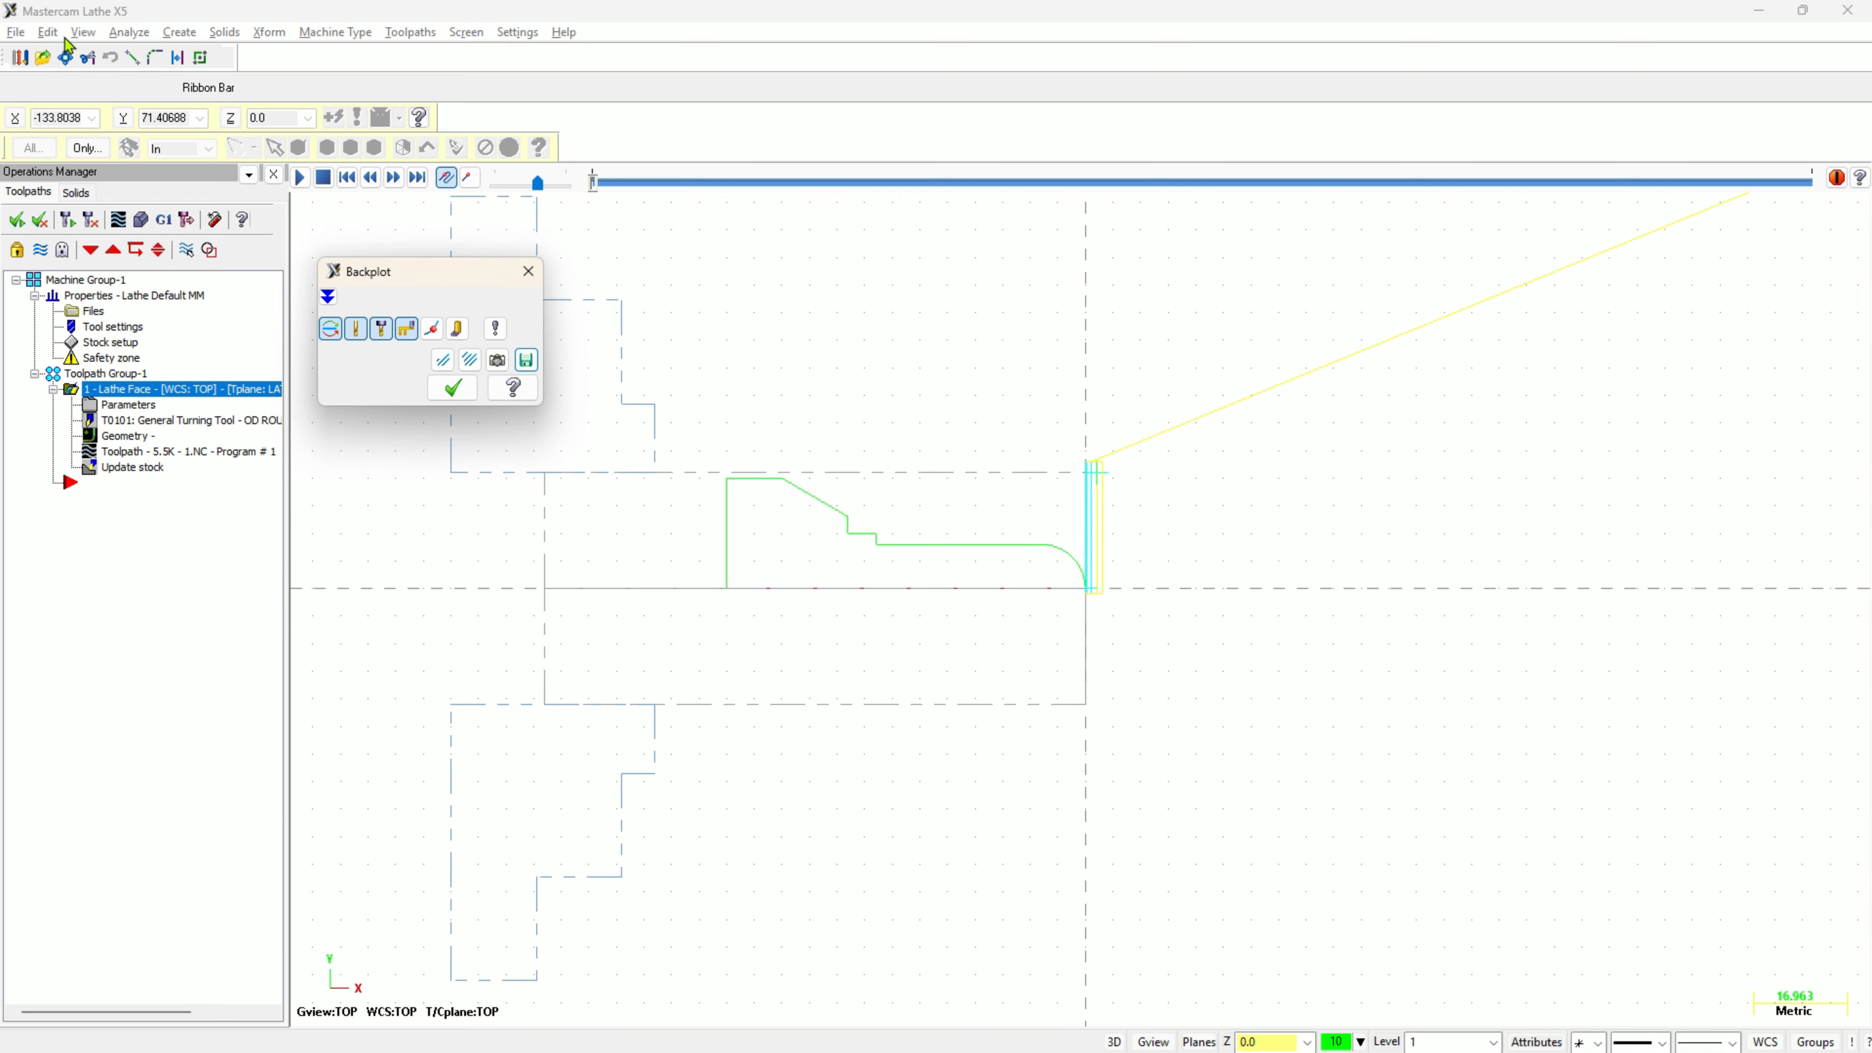
scroll(855, 453, "down", 2)
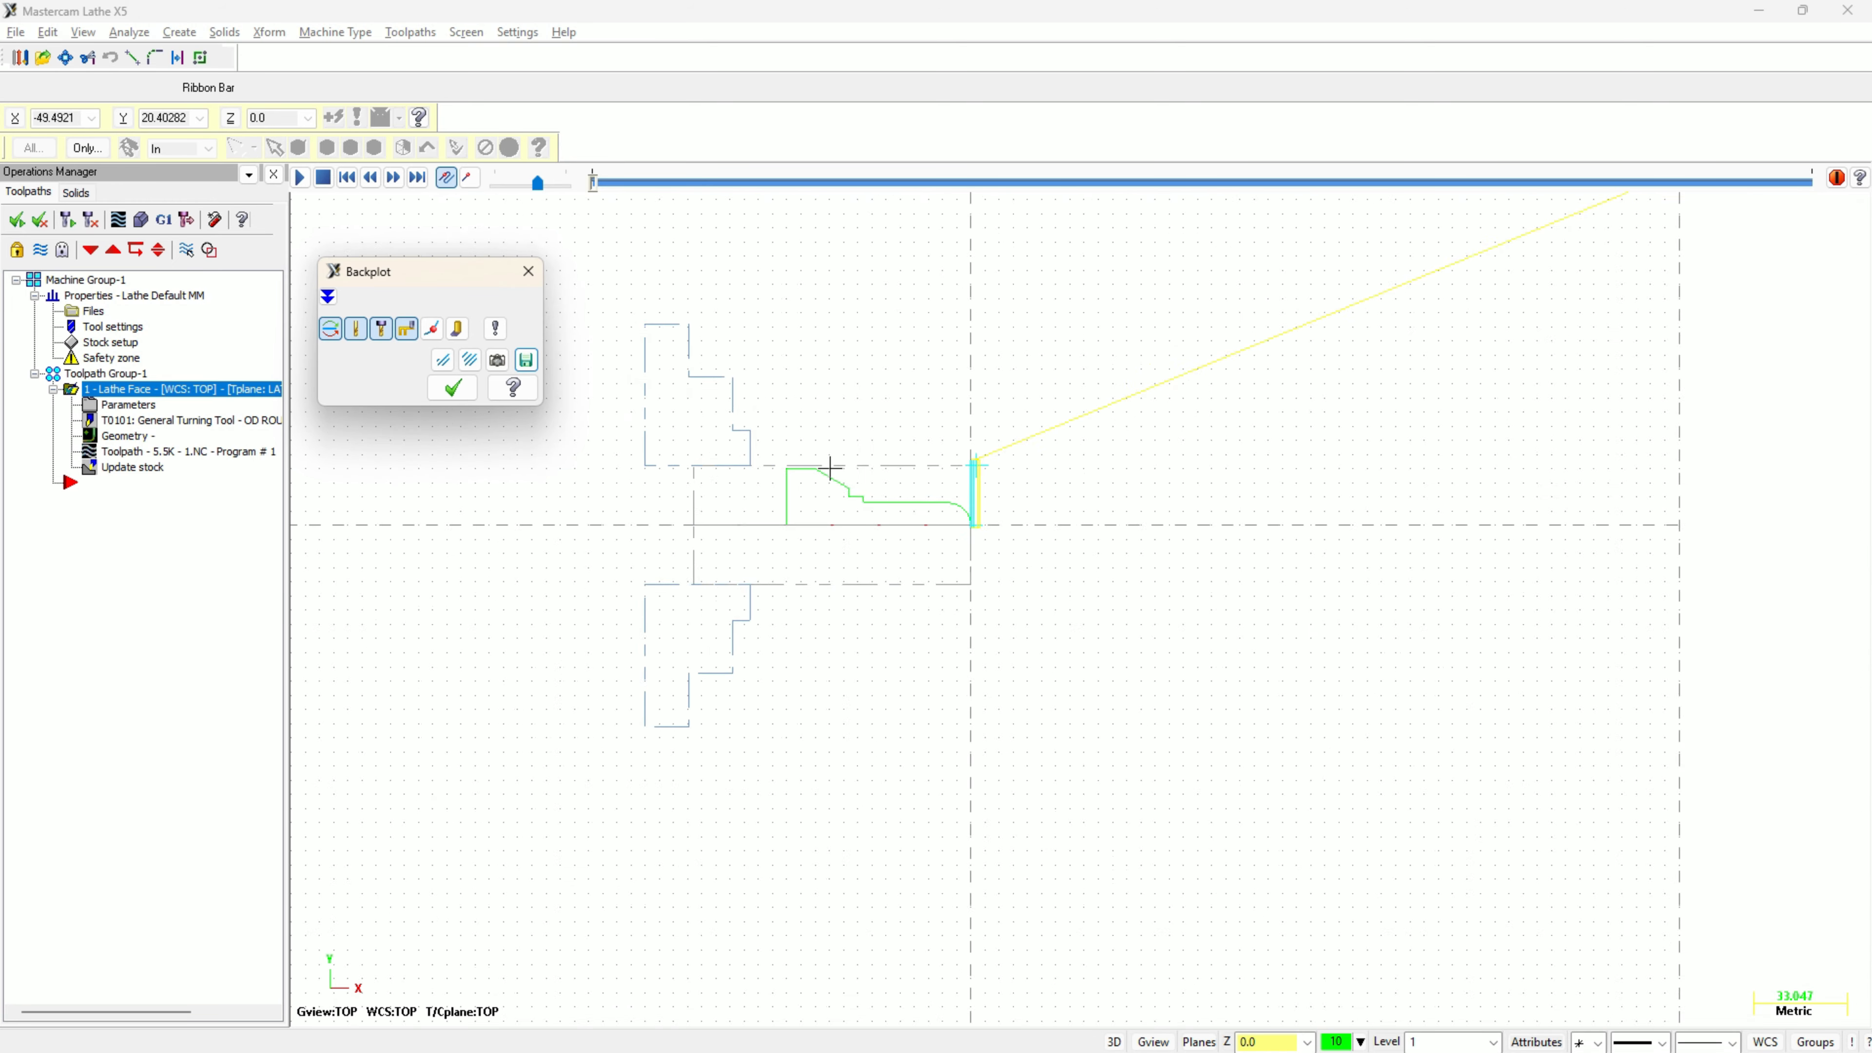
scroll(855, 464, "down", 1)
scroll(986, 284, "down", 1)
scroll(1057, 246, "up", 1)
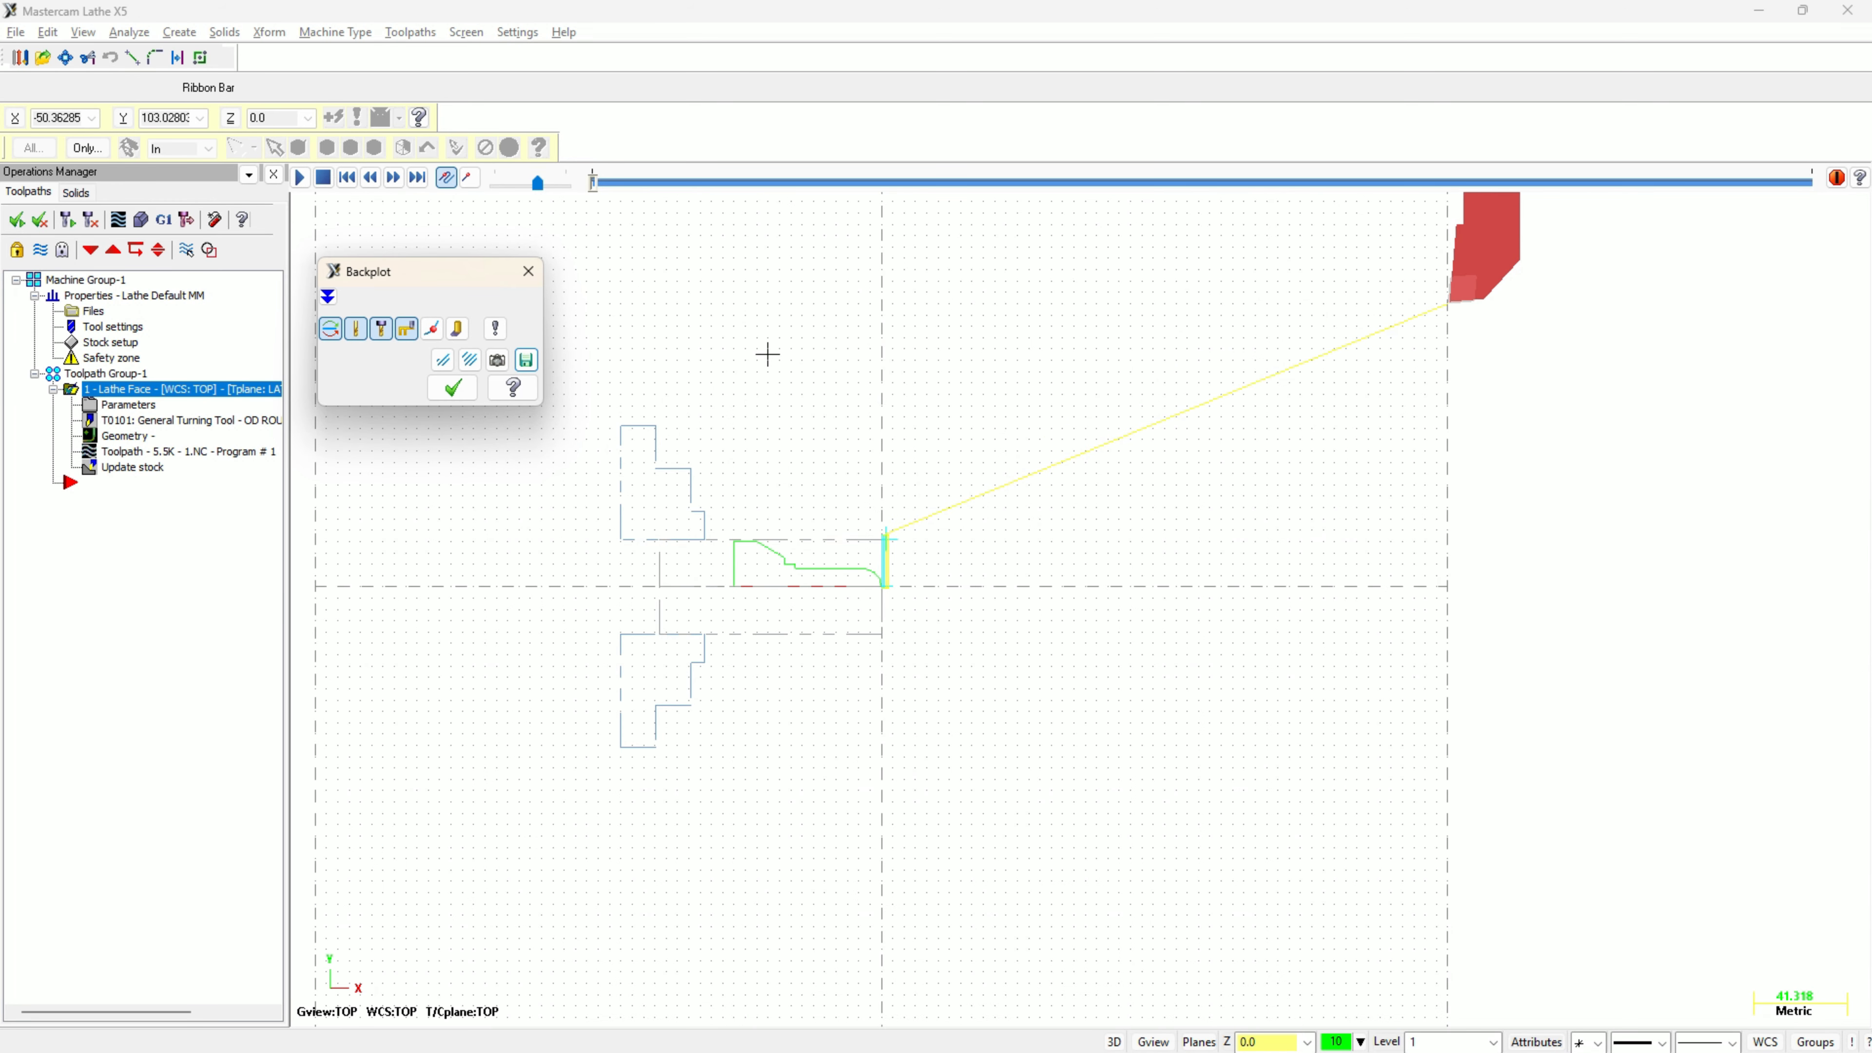
scroll(767, 355, "up", 1)
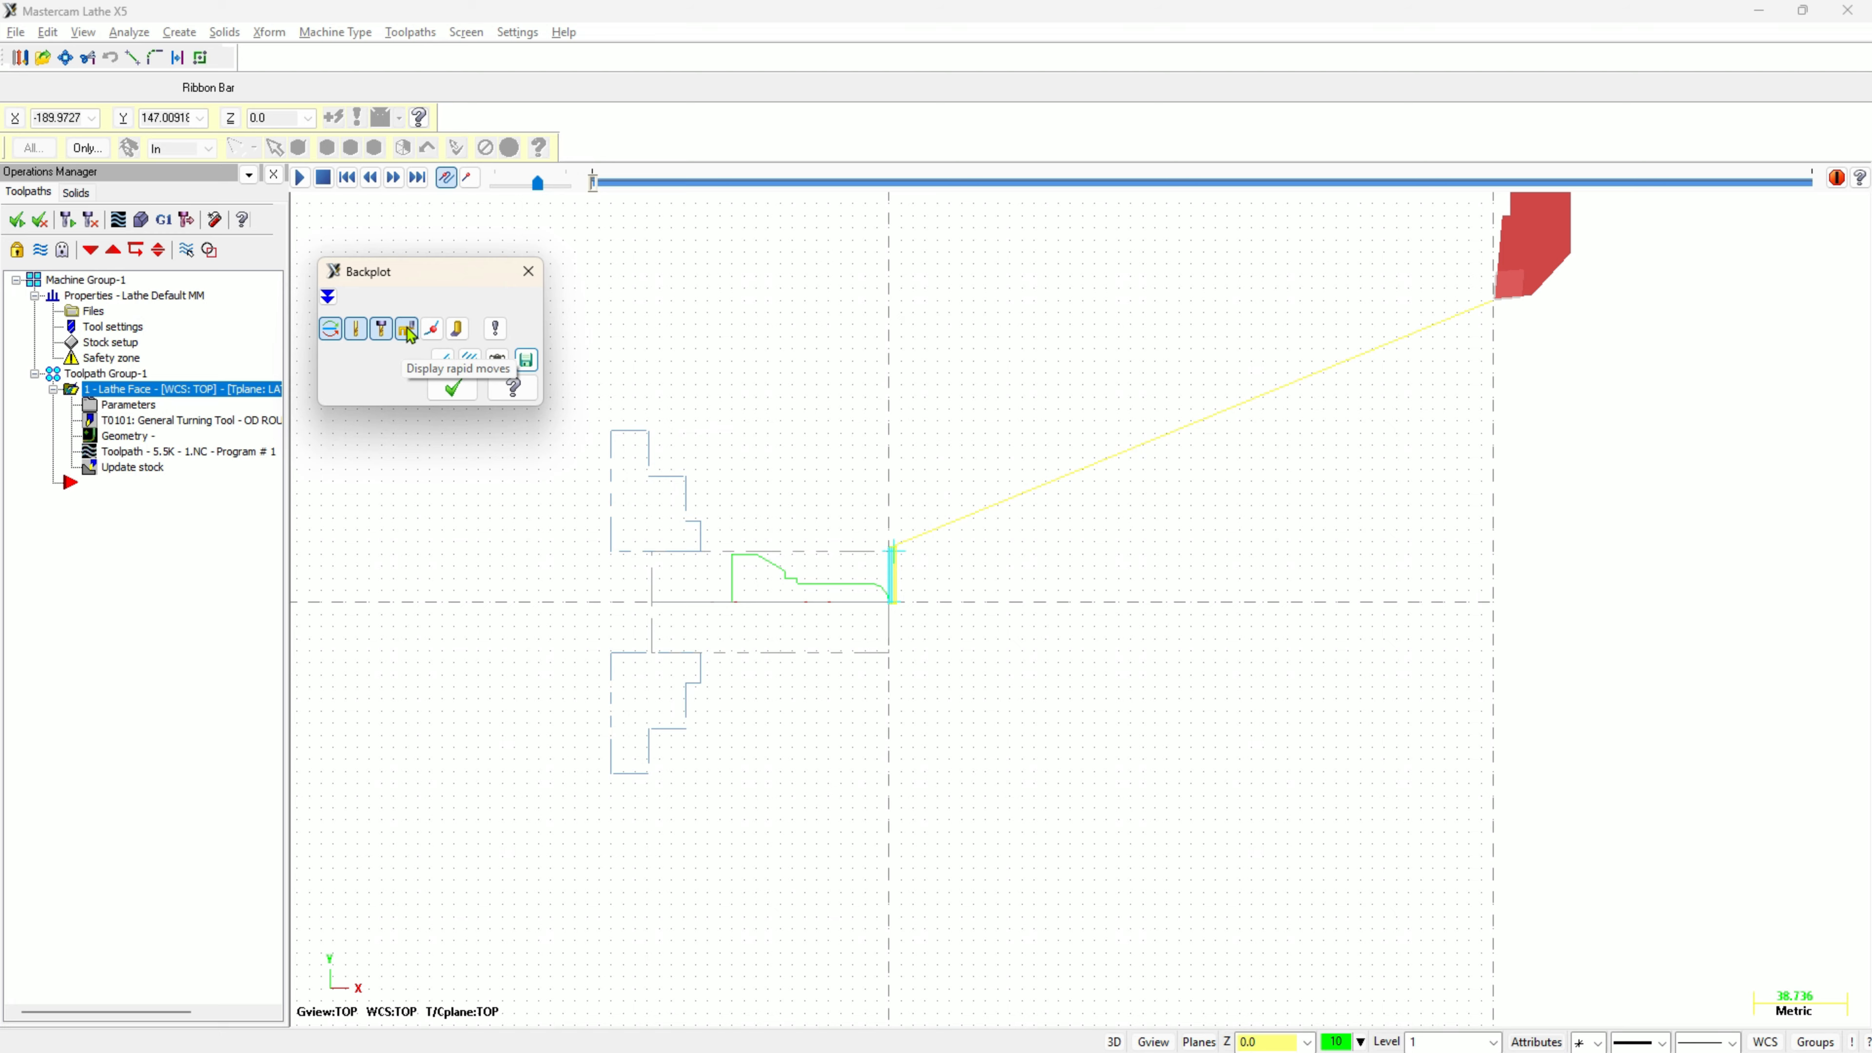
left_click_drag(538, 183, 560, 188)
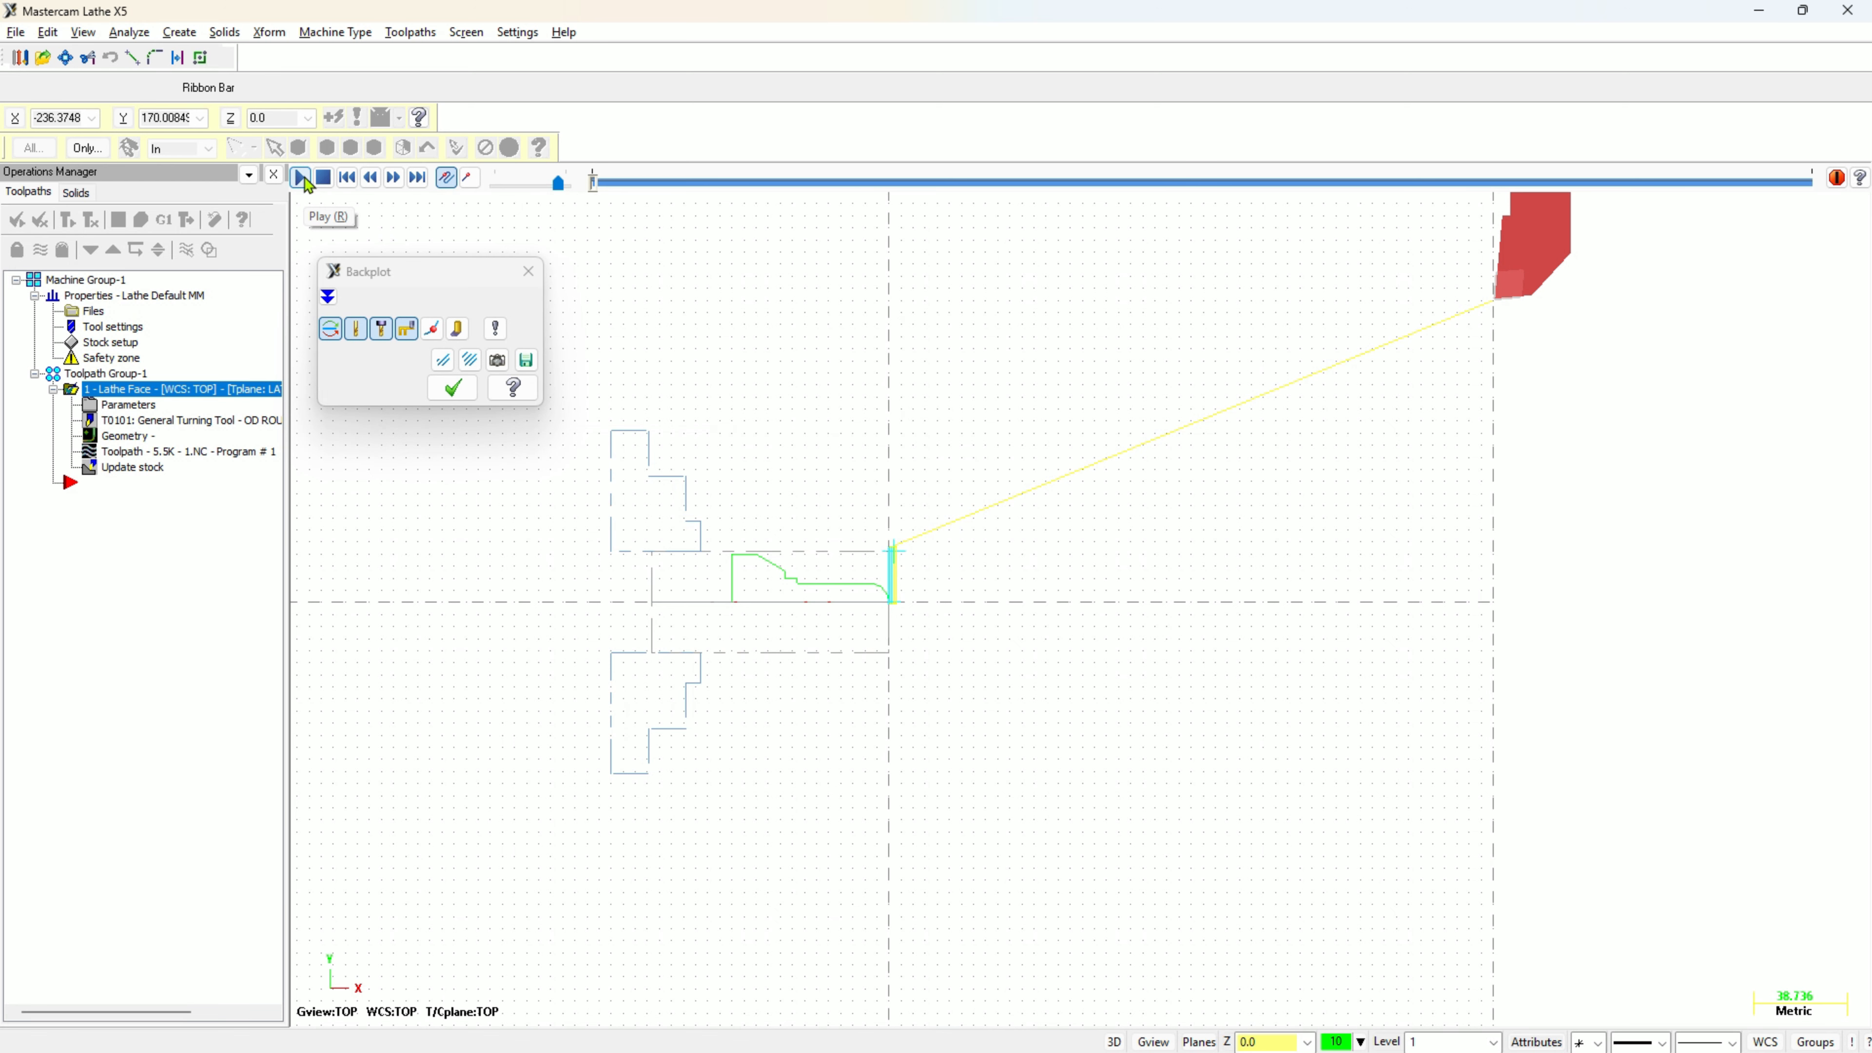
left_click(302, 179)
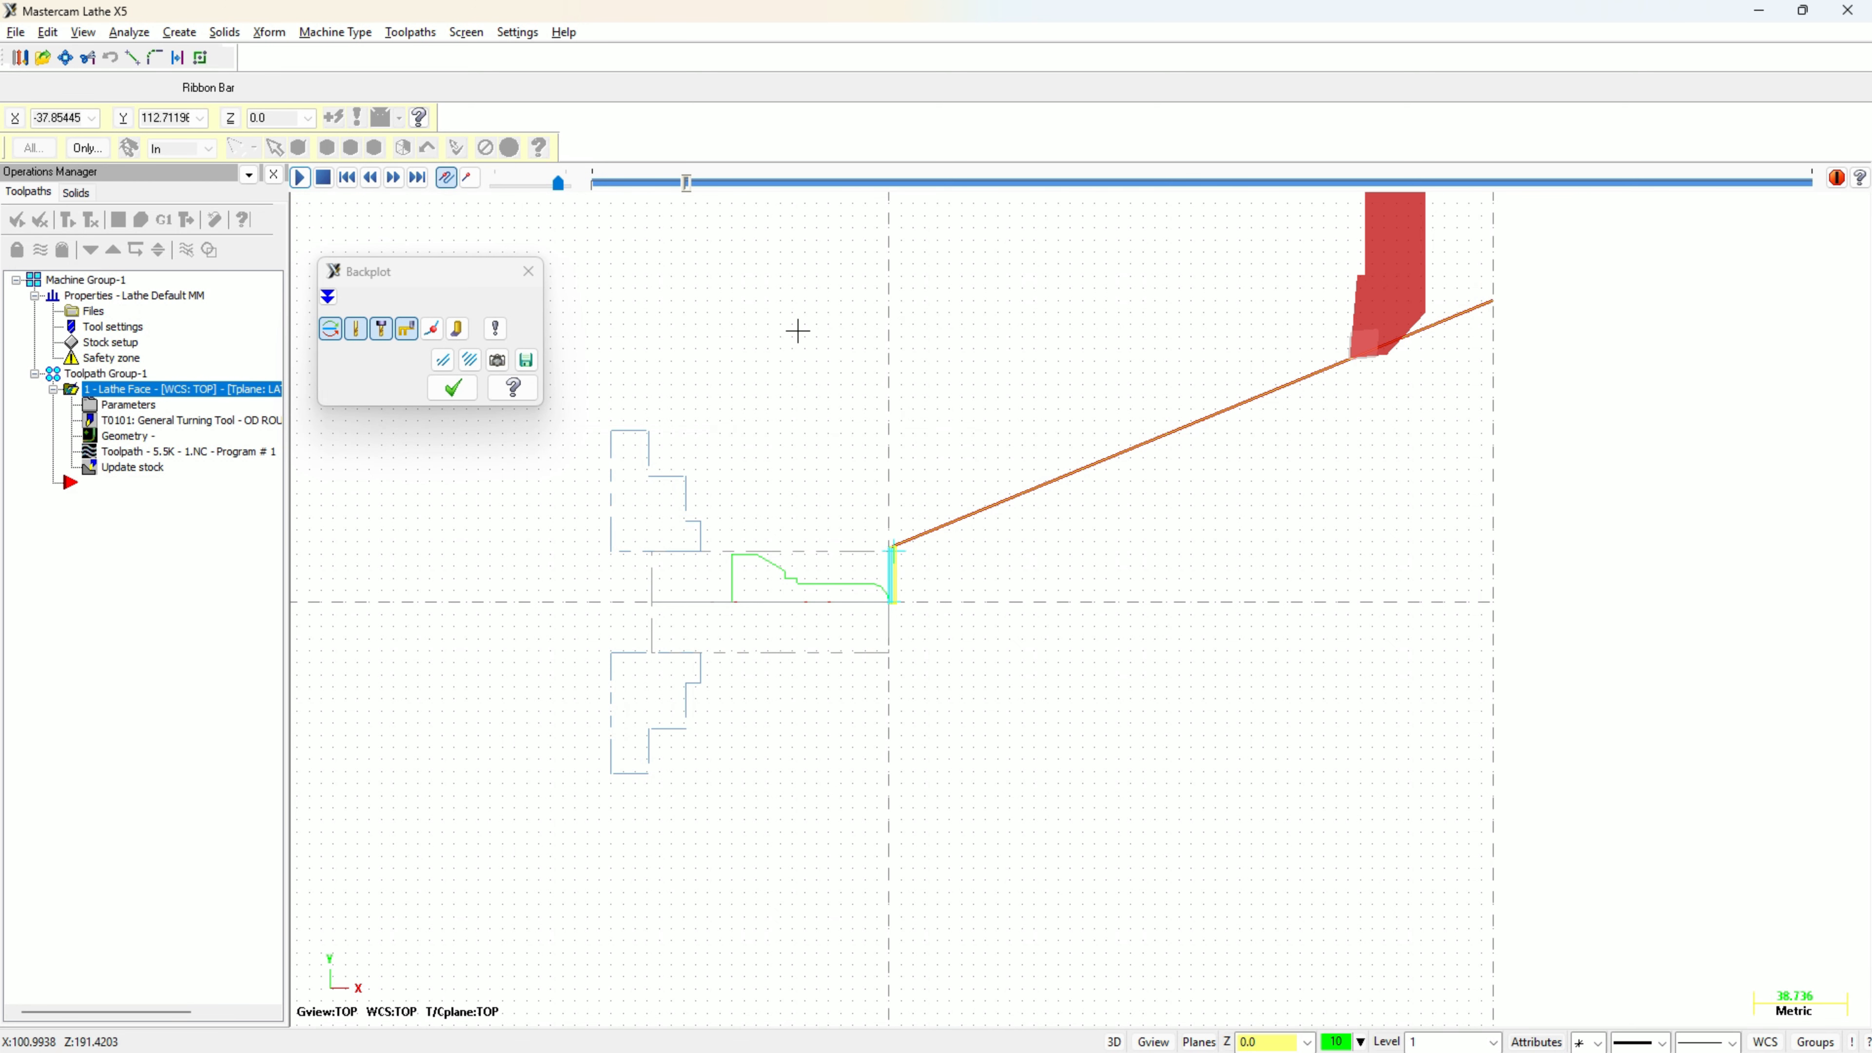
scroll(901, 618, "down", 1)
scroll(905, 612, "up", 5)
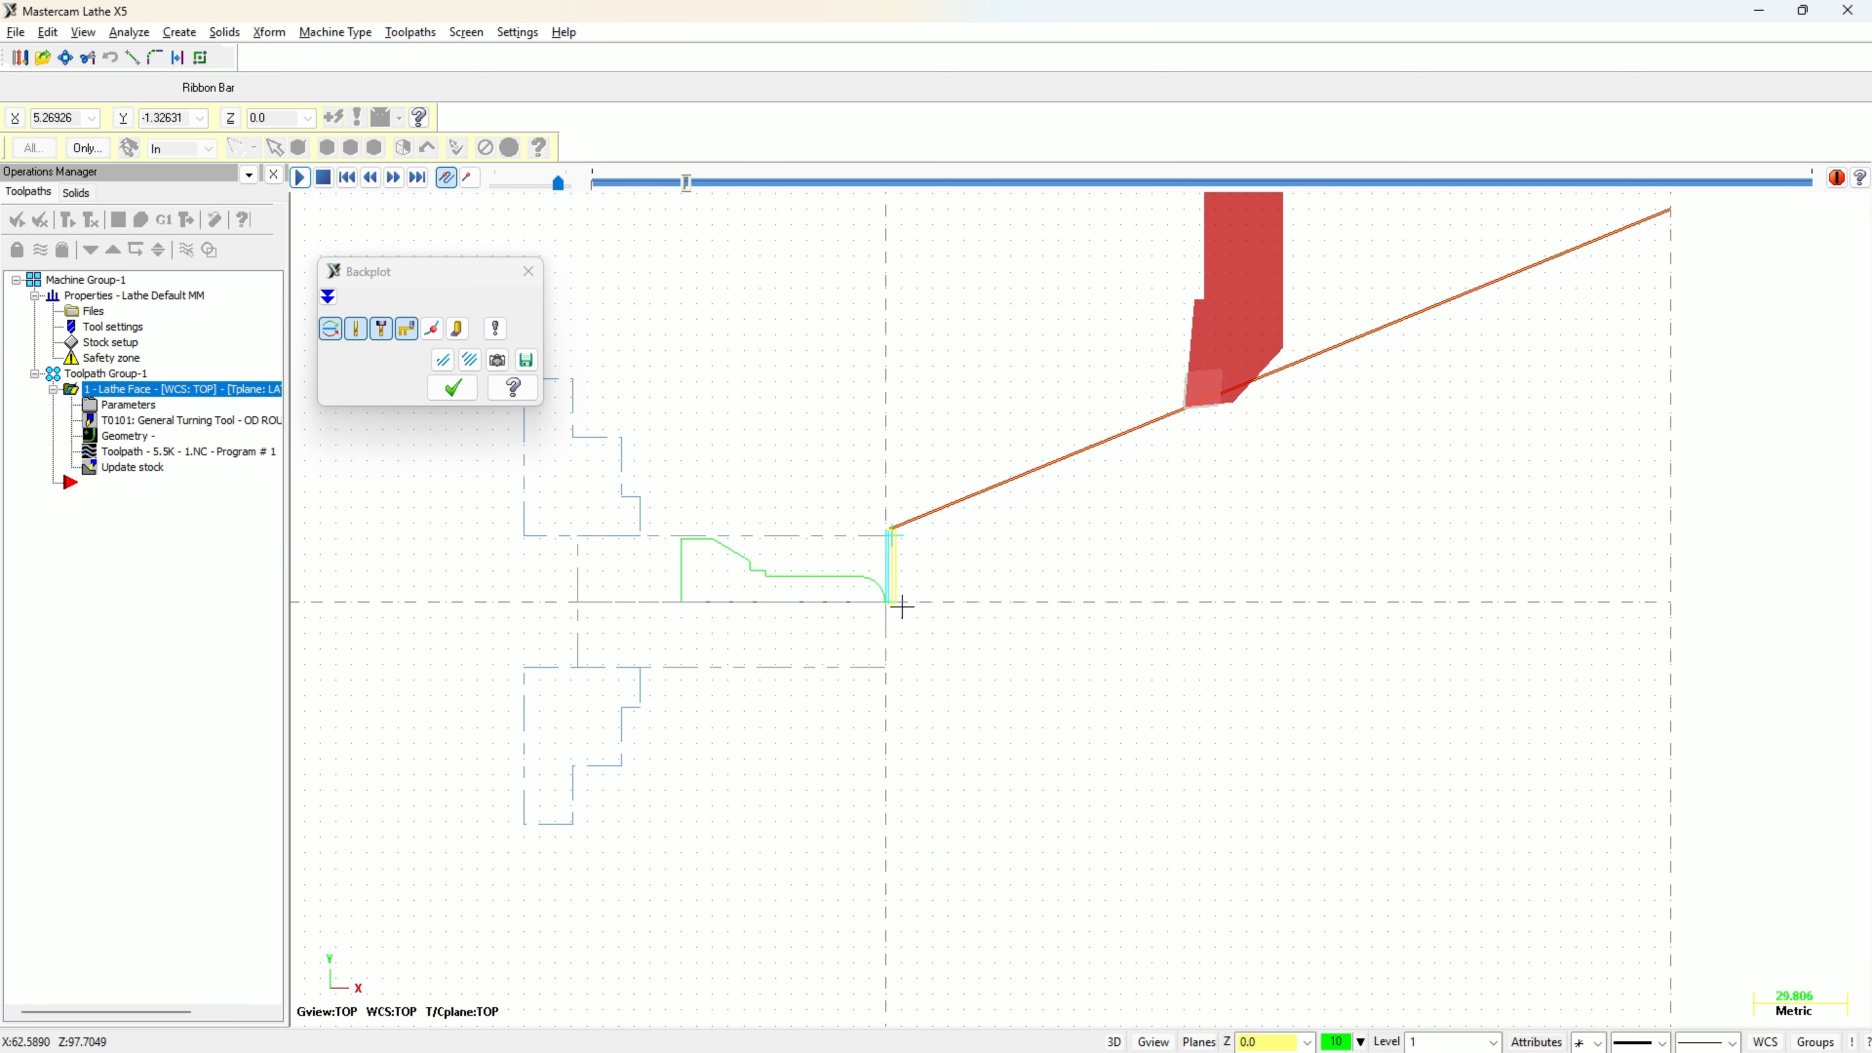
scroll(901, 606, "up", 1)
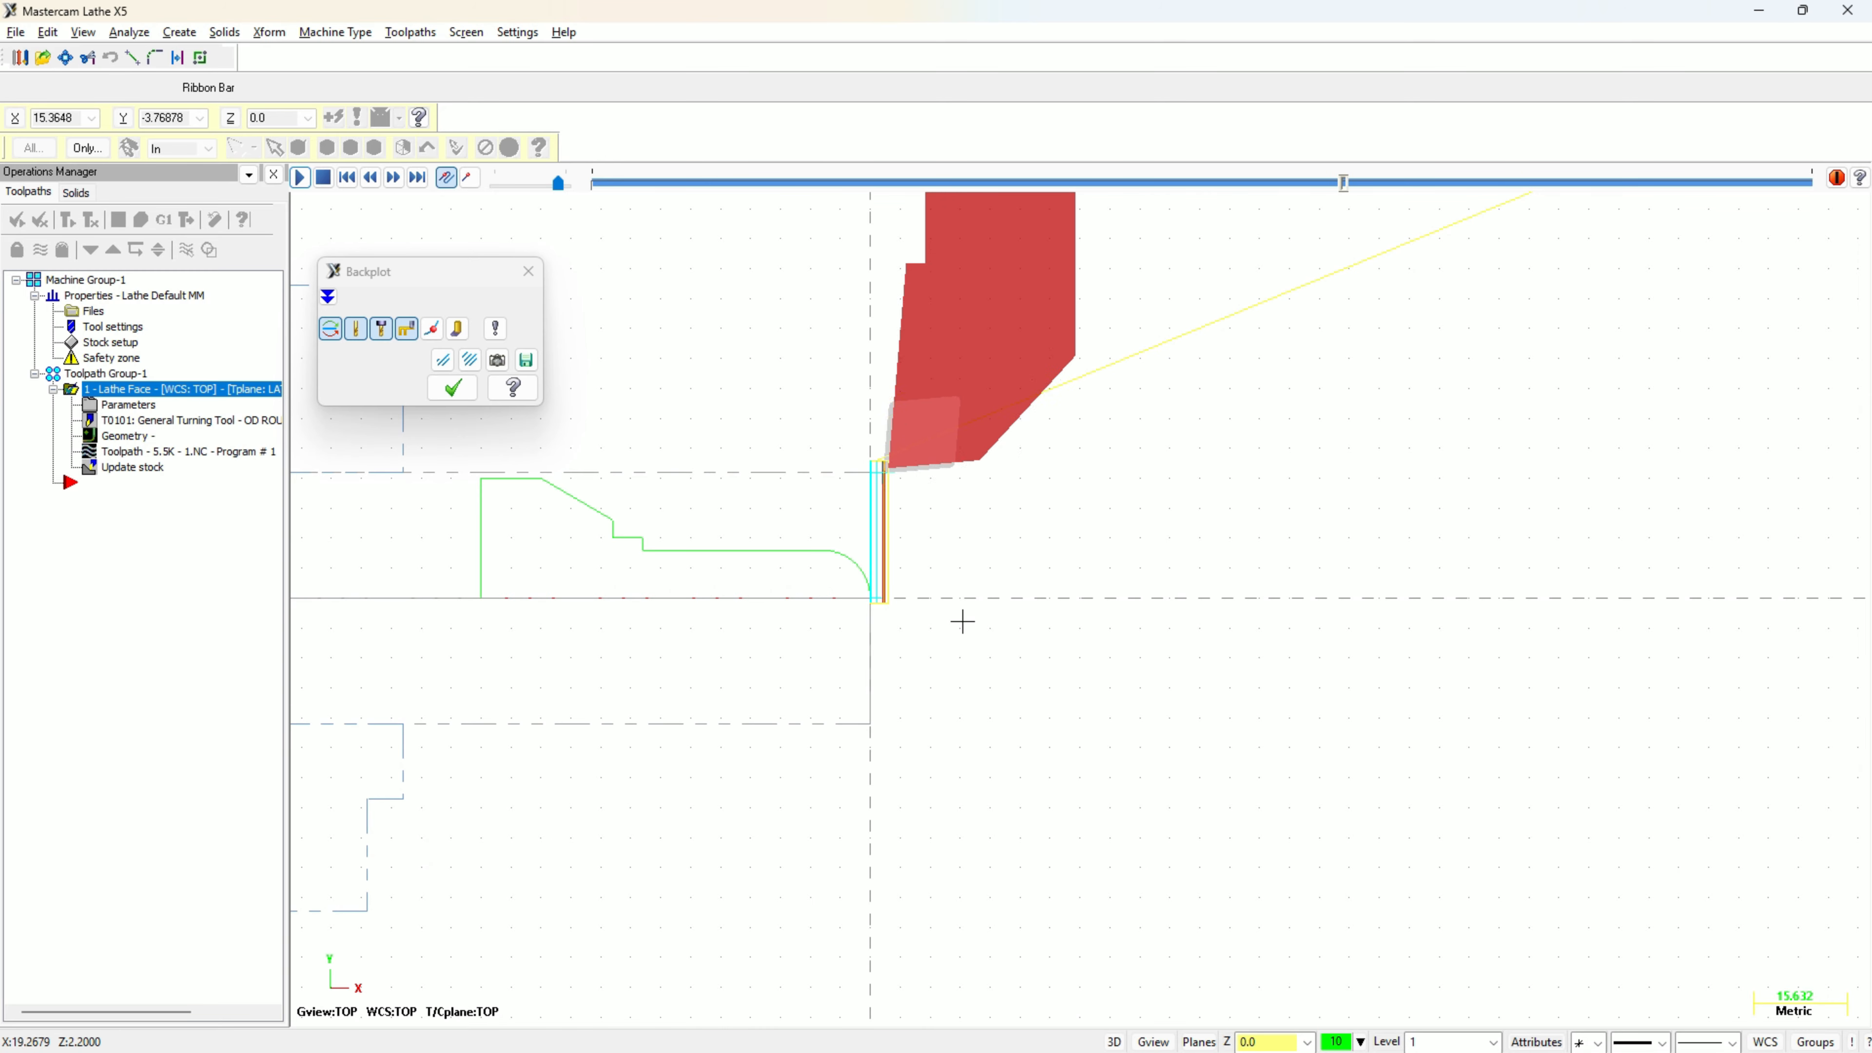
left_click(452, 388)
scroll(787, 447, "down", 1)
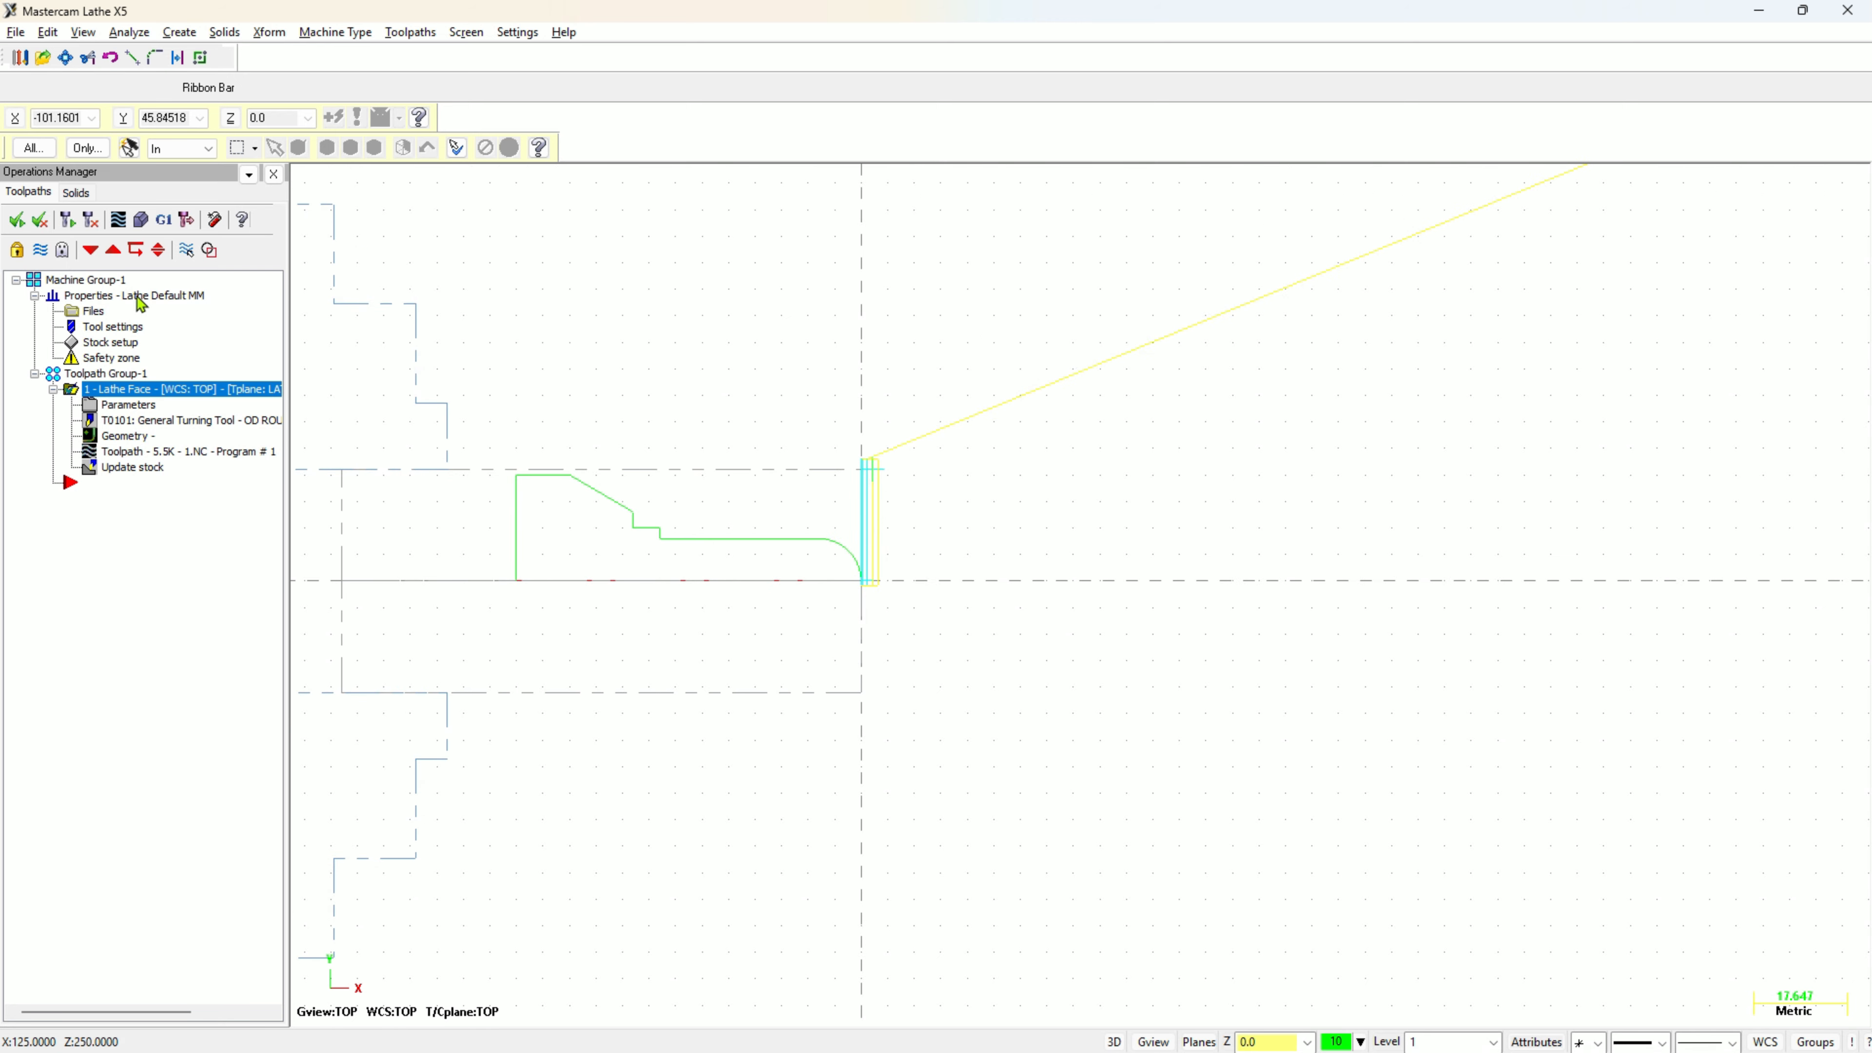
Switch the graphics view to the standard Isometric (WCS) view
left_click(141, 222)
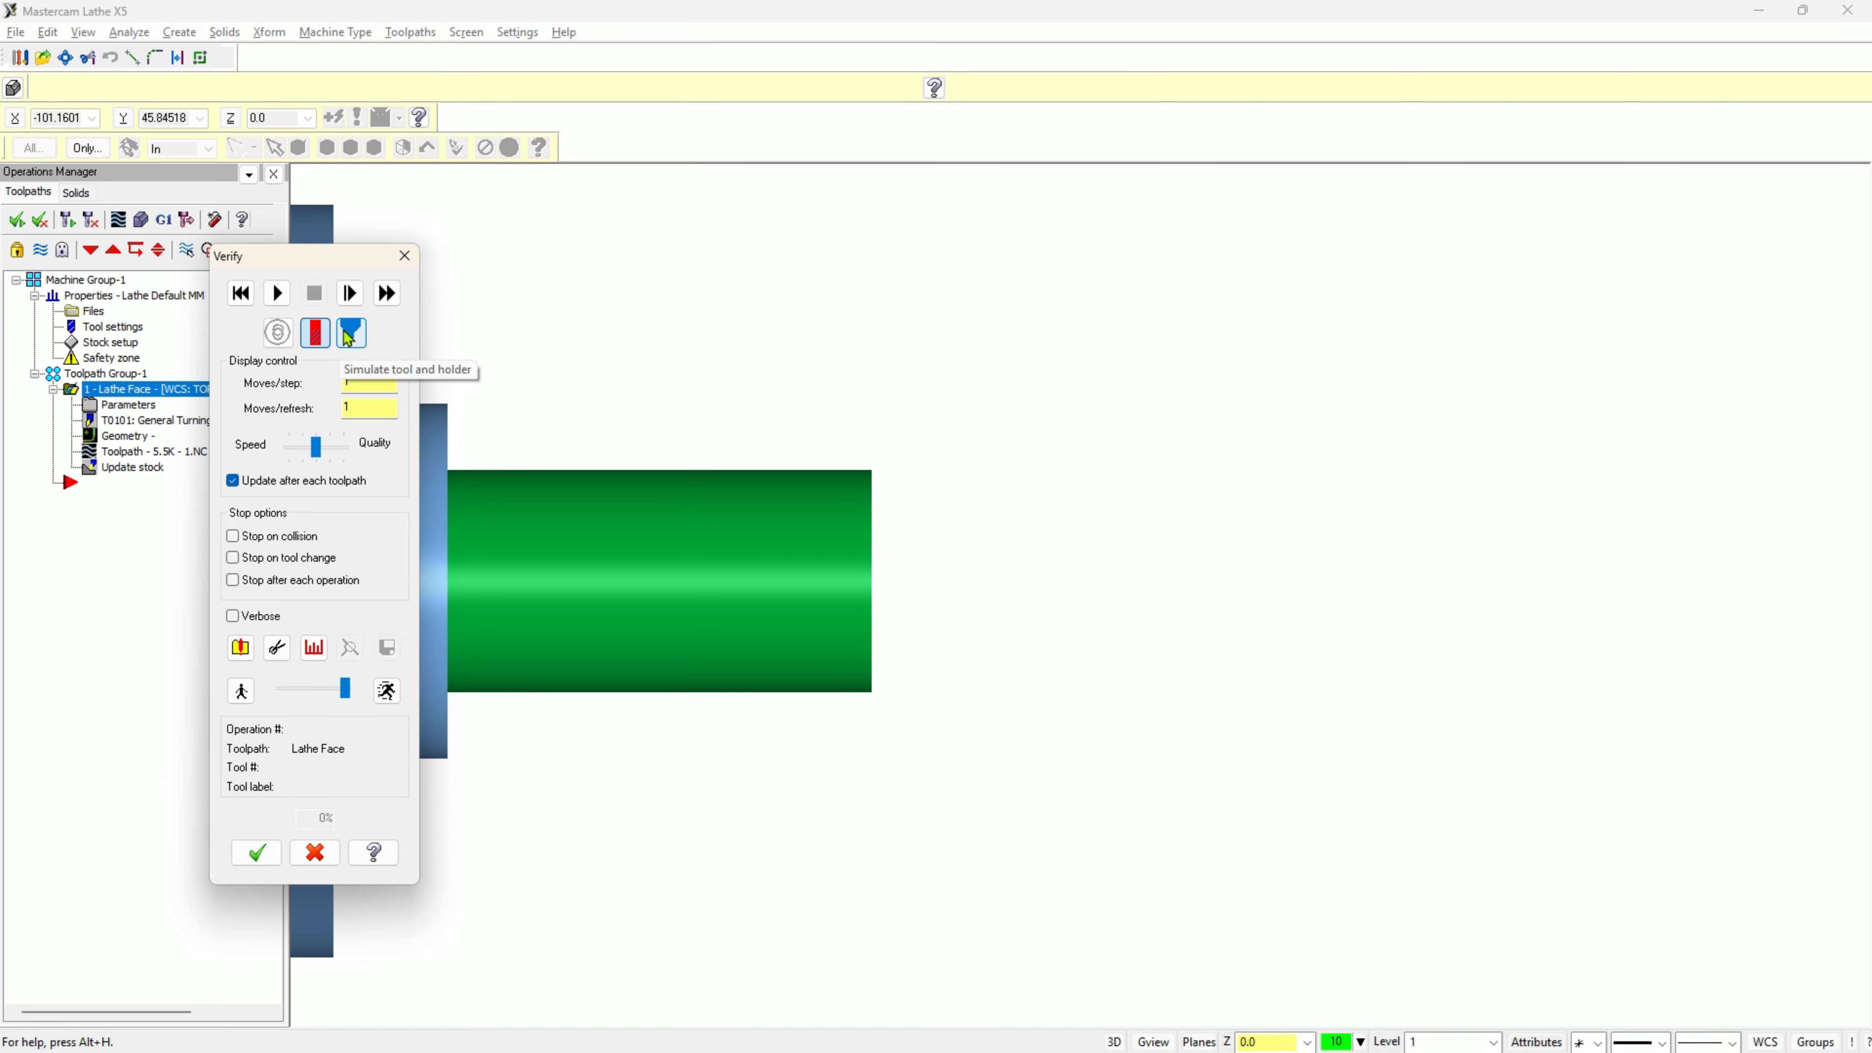
left_click(404, 255)
left_click(48, 32)
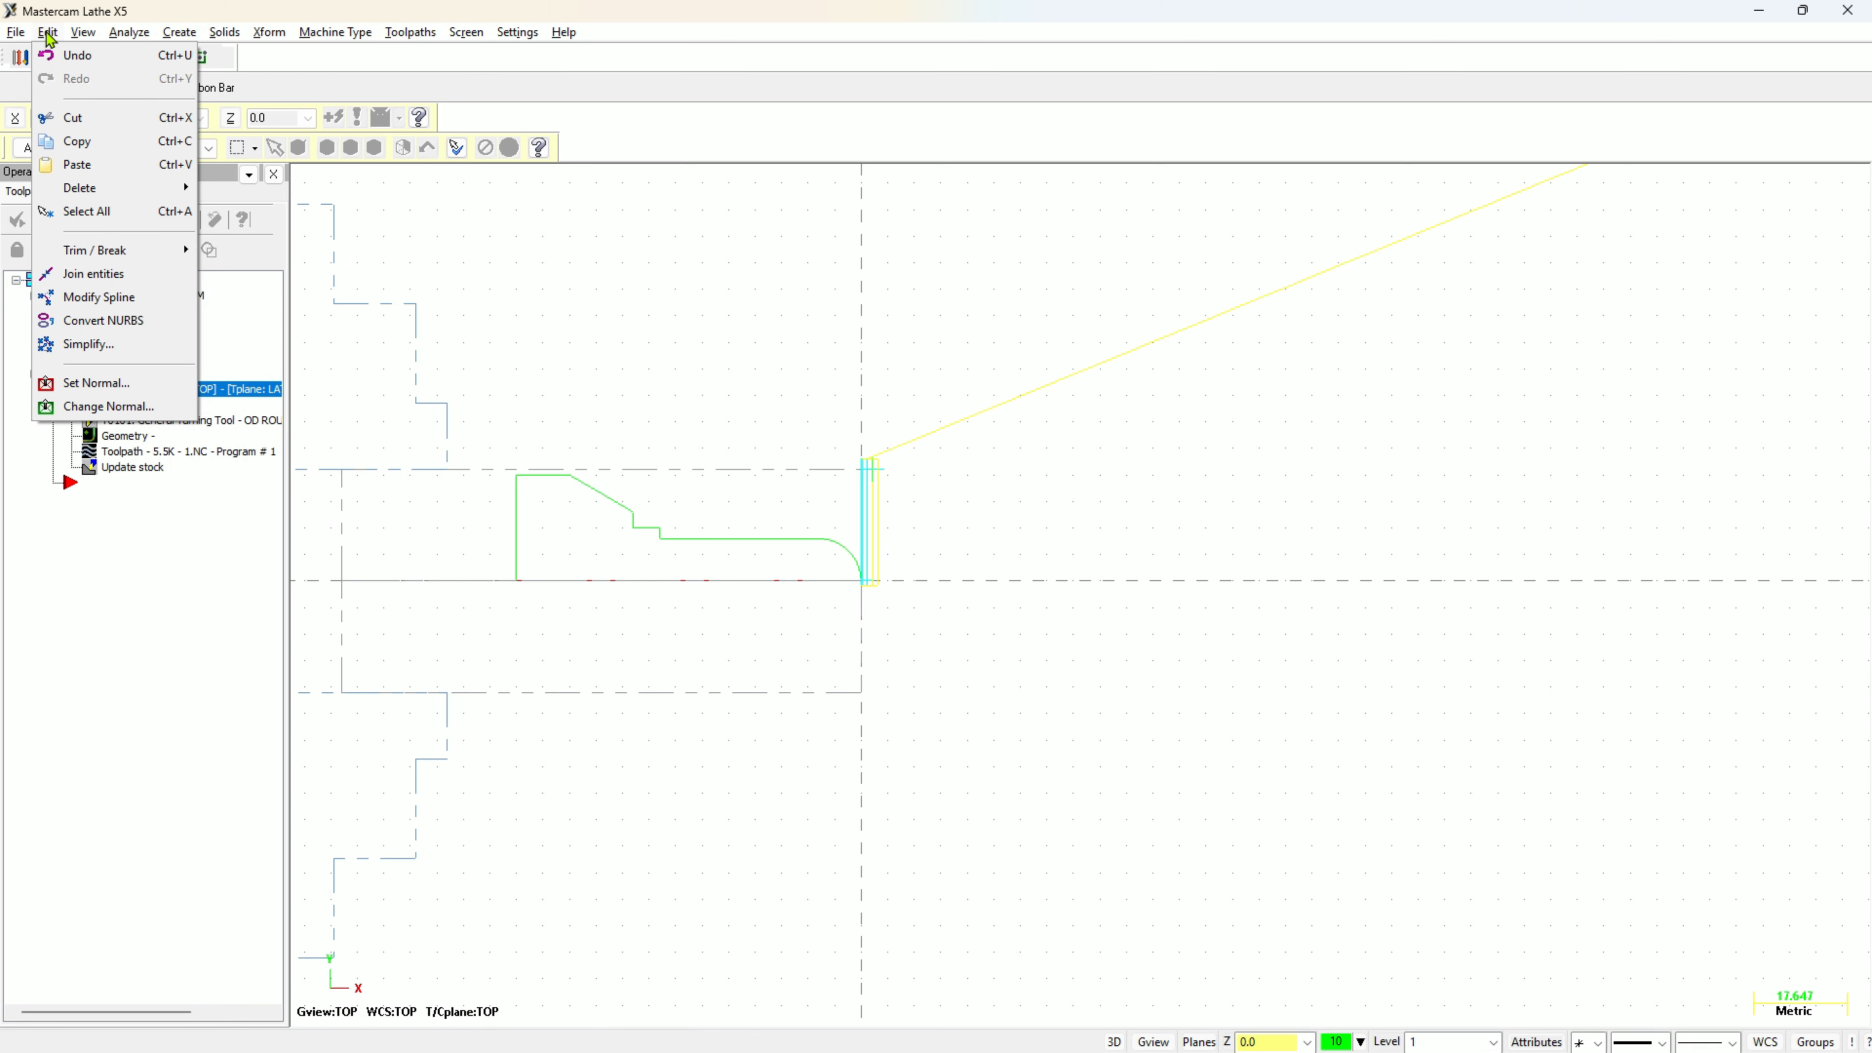
mouse_move(83, 34)
mouse_move(242, 402)
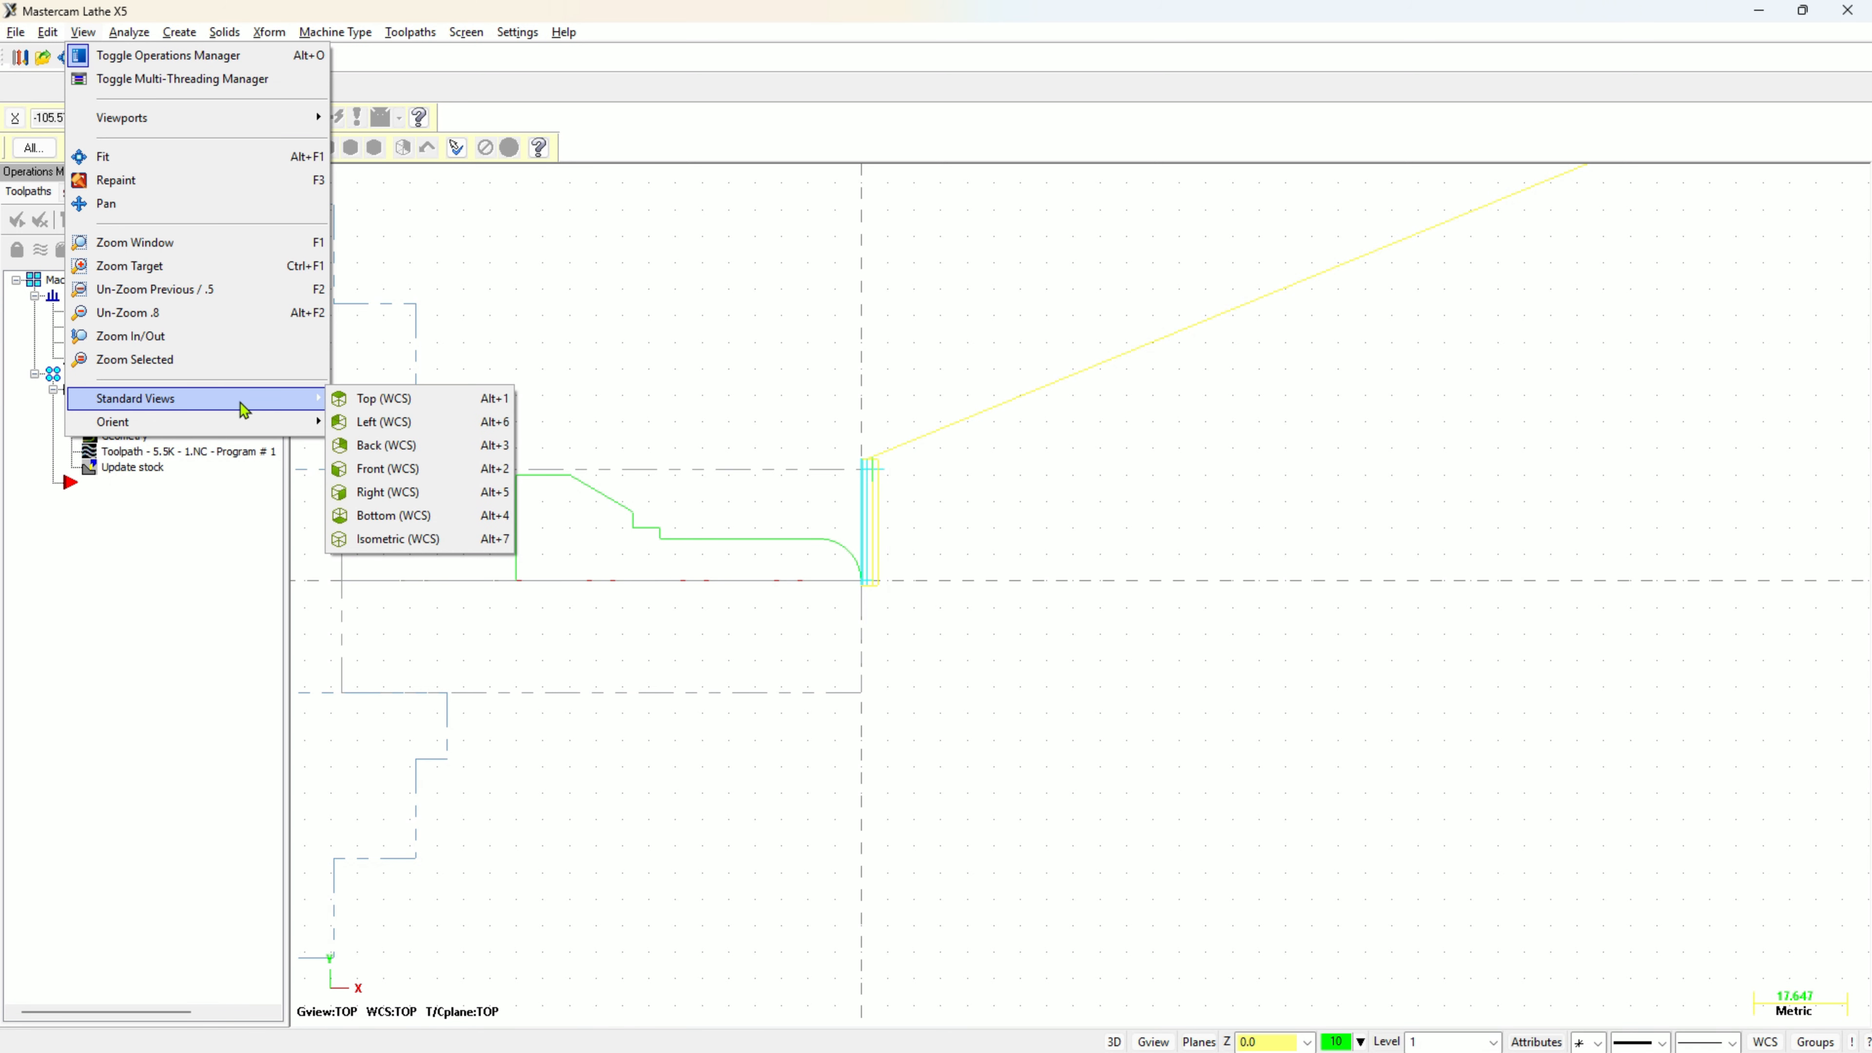
left_click(384, 539)
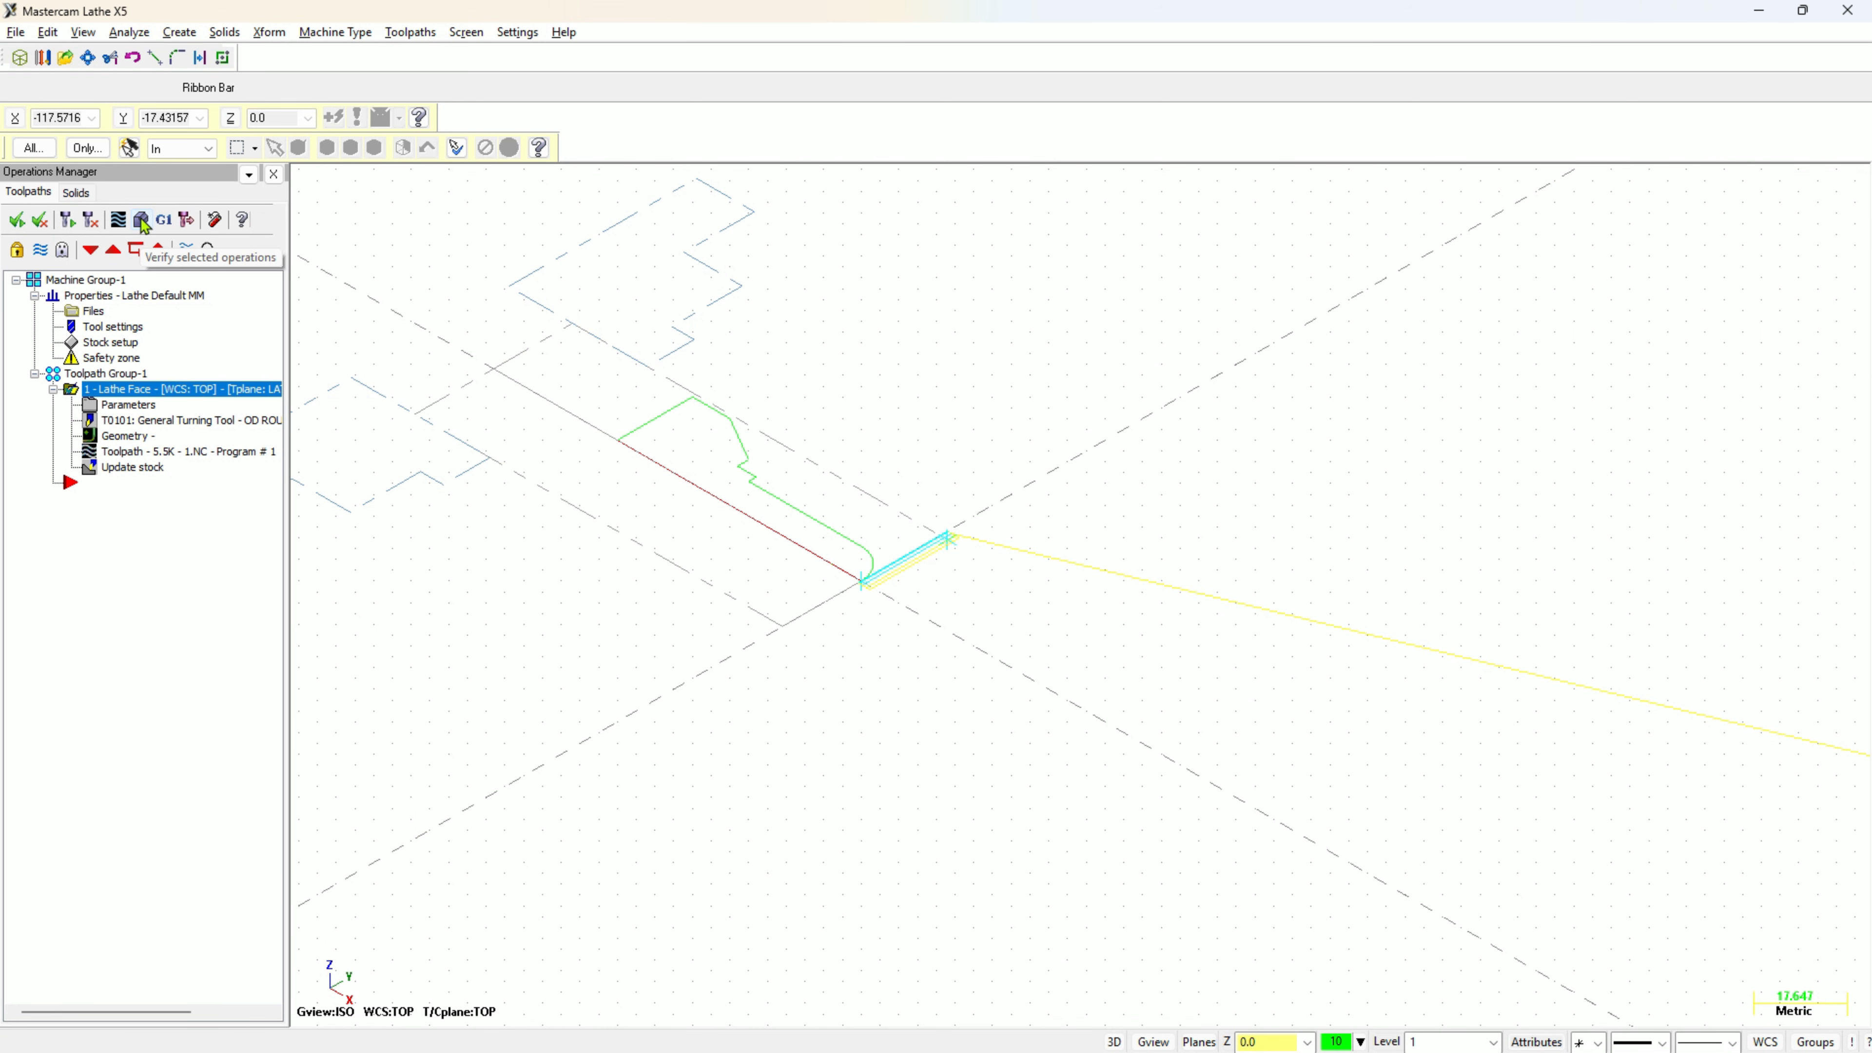
Verify the Lathe Face operation on the solid stock with tool and holder simulated at slightly reduced speed
left_click(142, 220)
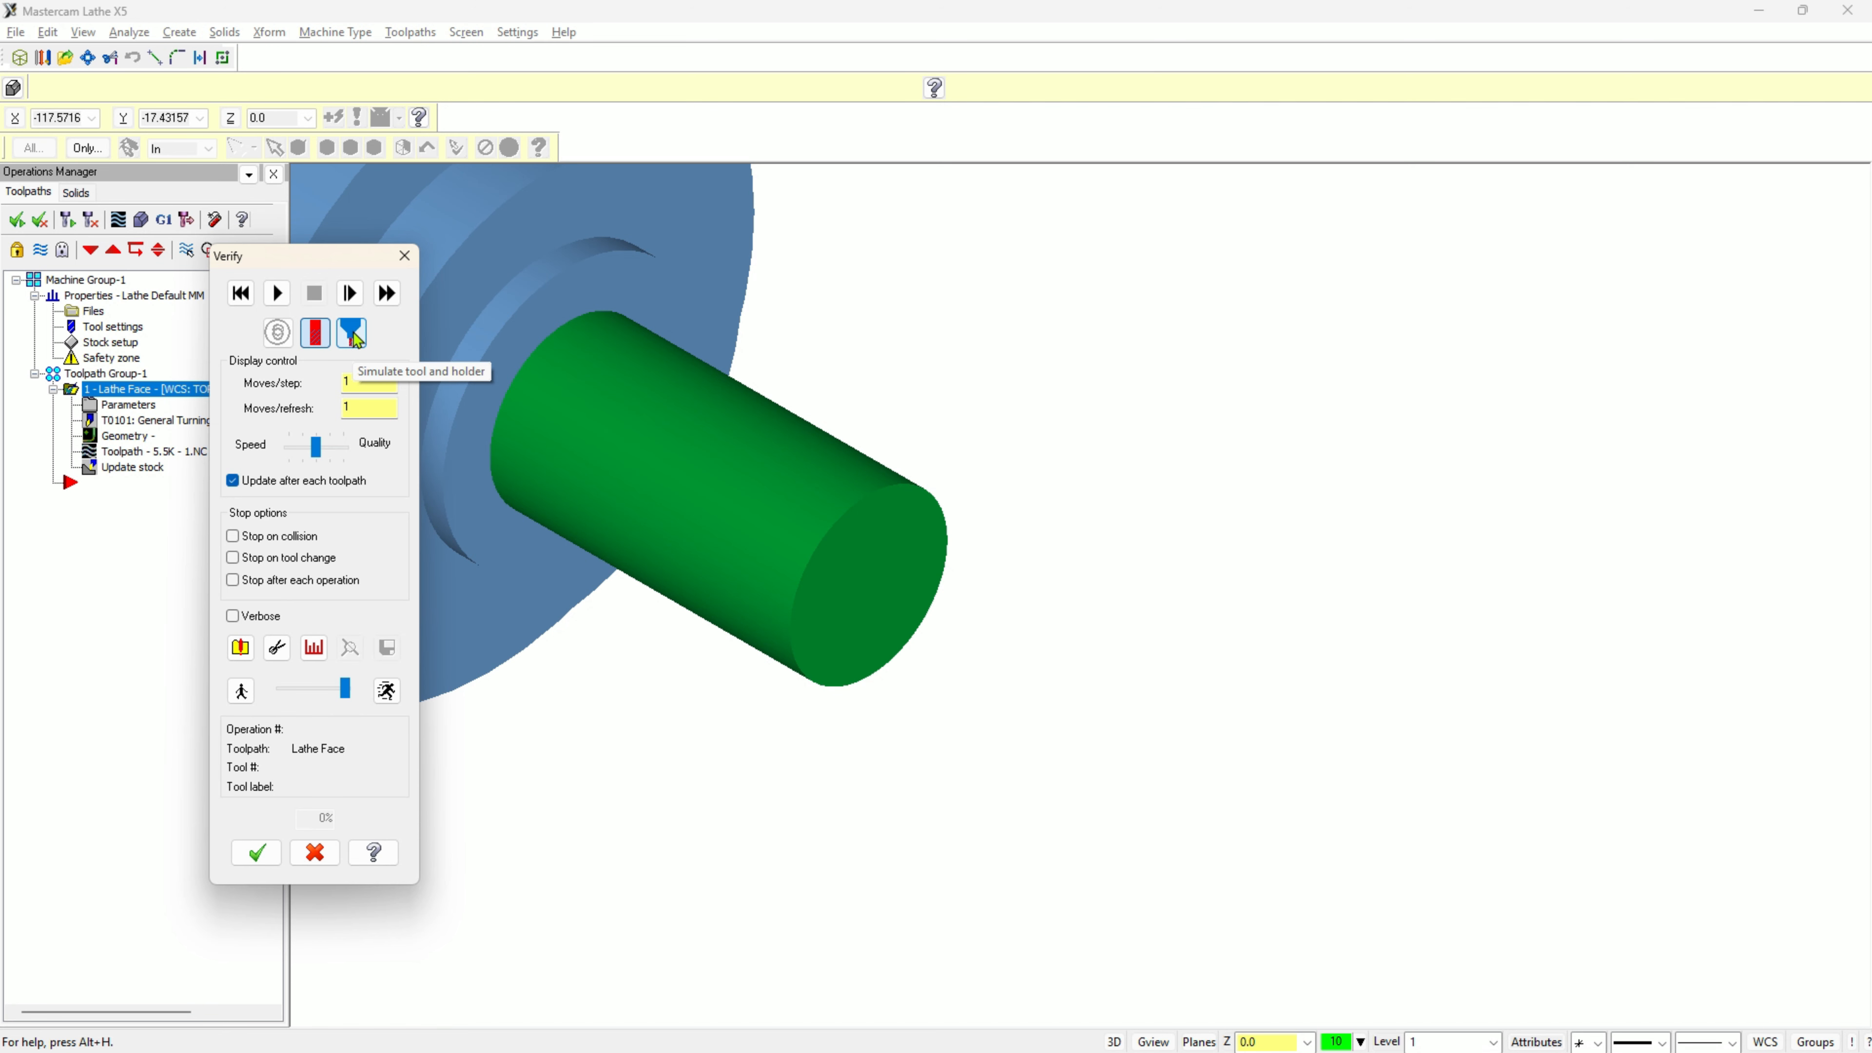
left_click(353, 335)
left_click_drag(341, 692, 336, 693)
left_click(277, 292)
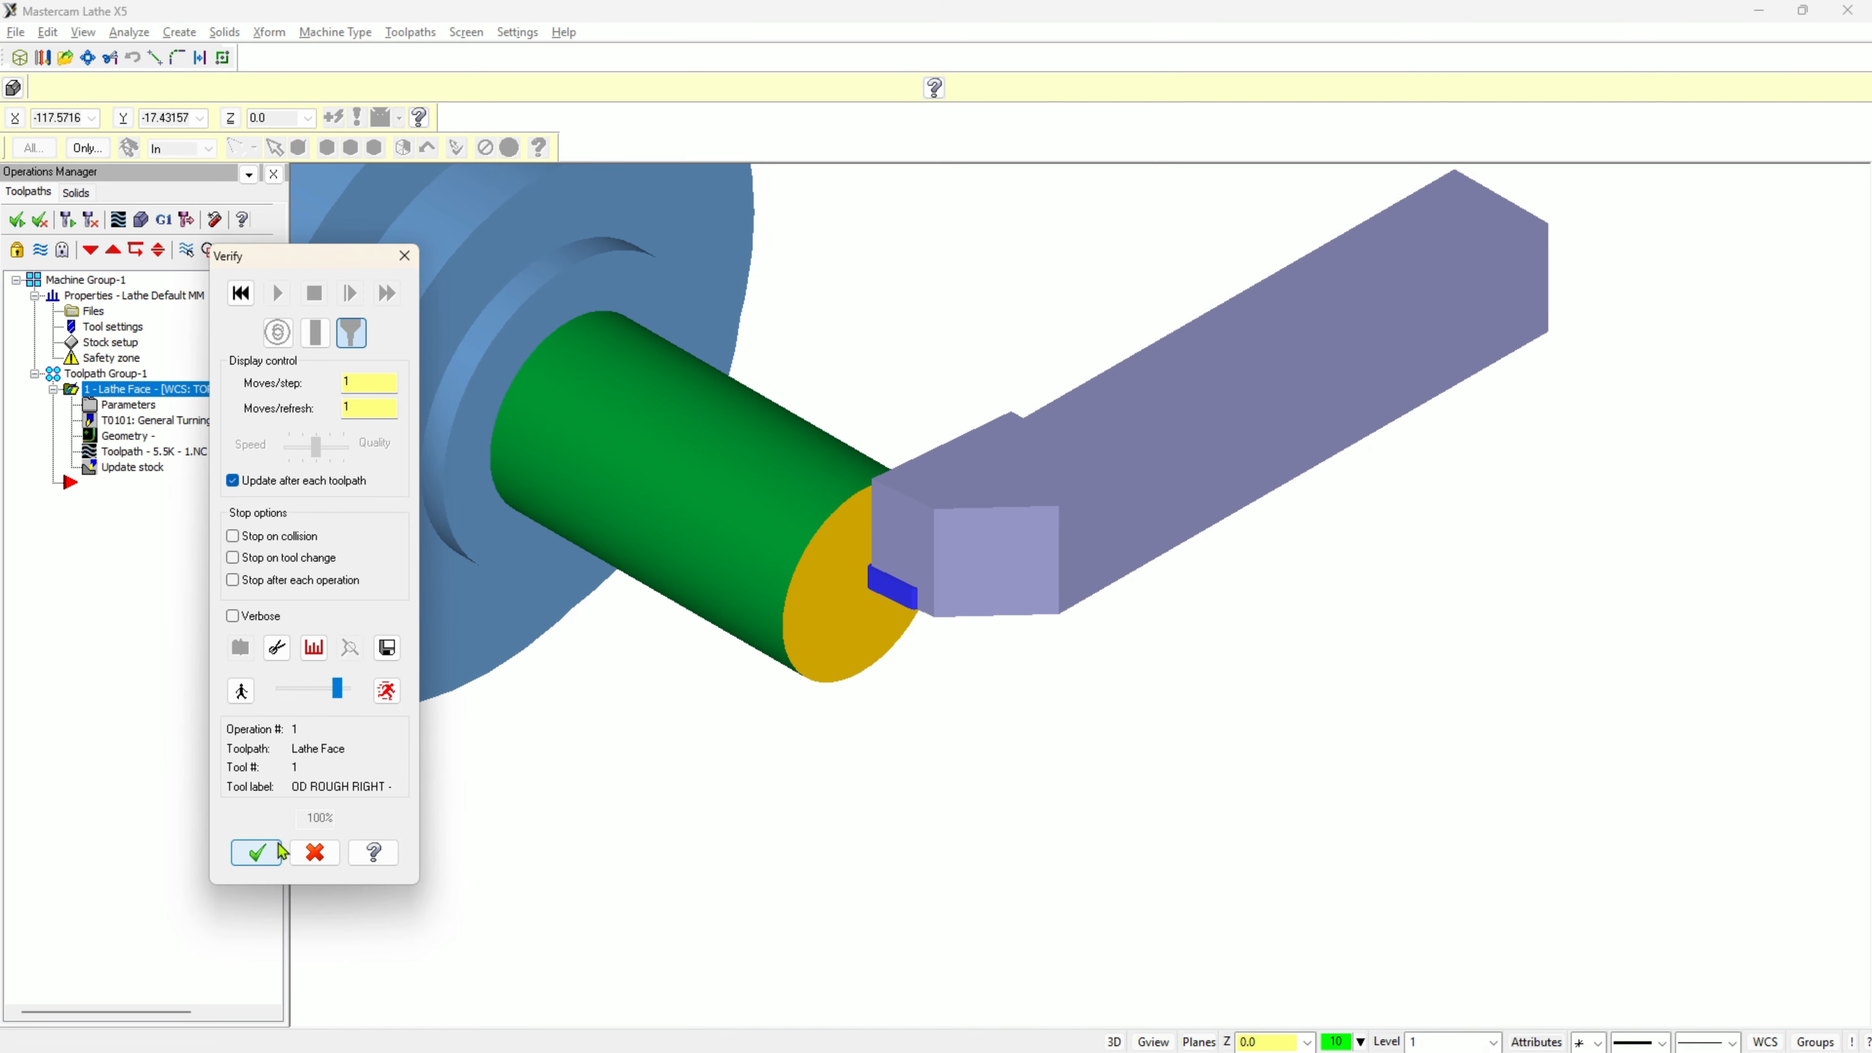
left_click(255, 853)
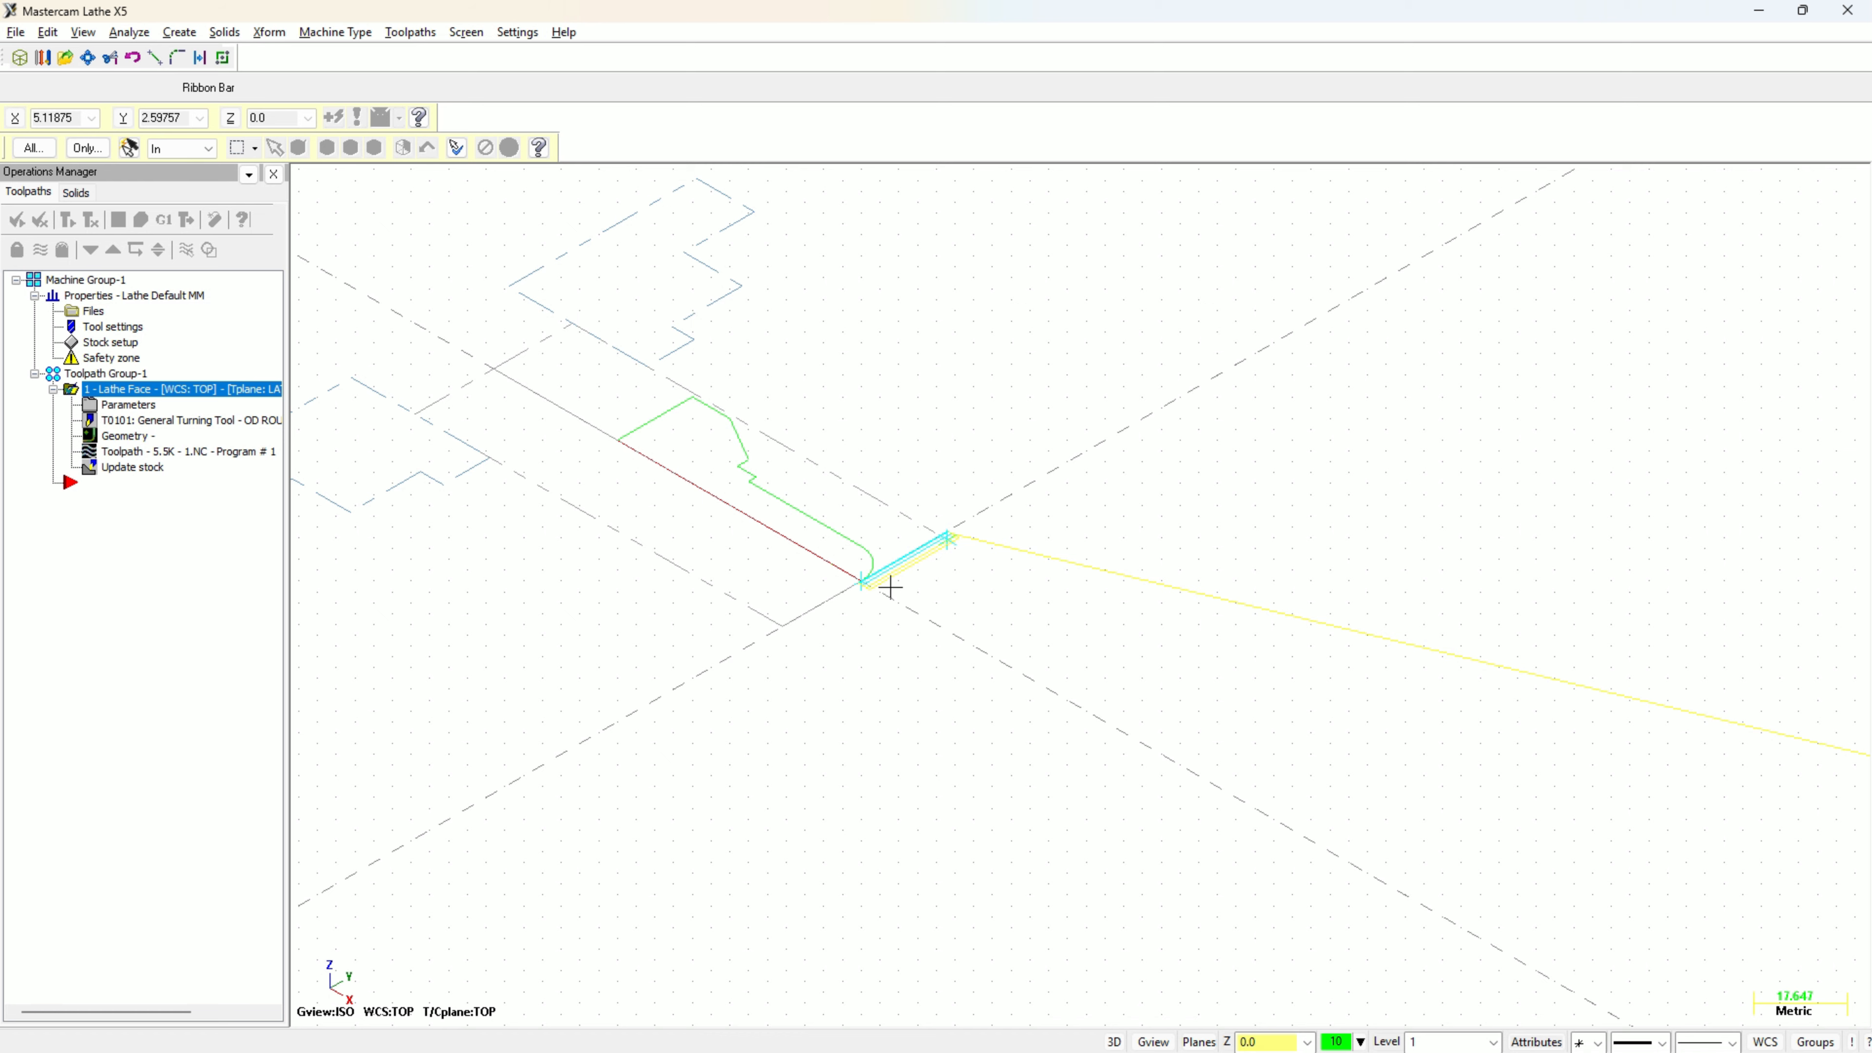
Return to the Top (WCS) view and hide the Lathe Face toolpath display
left_click(83, 31)
mouse_move(177, 405)
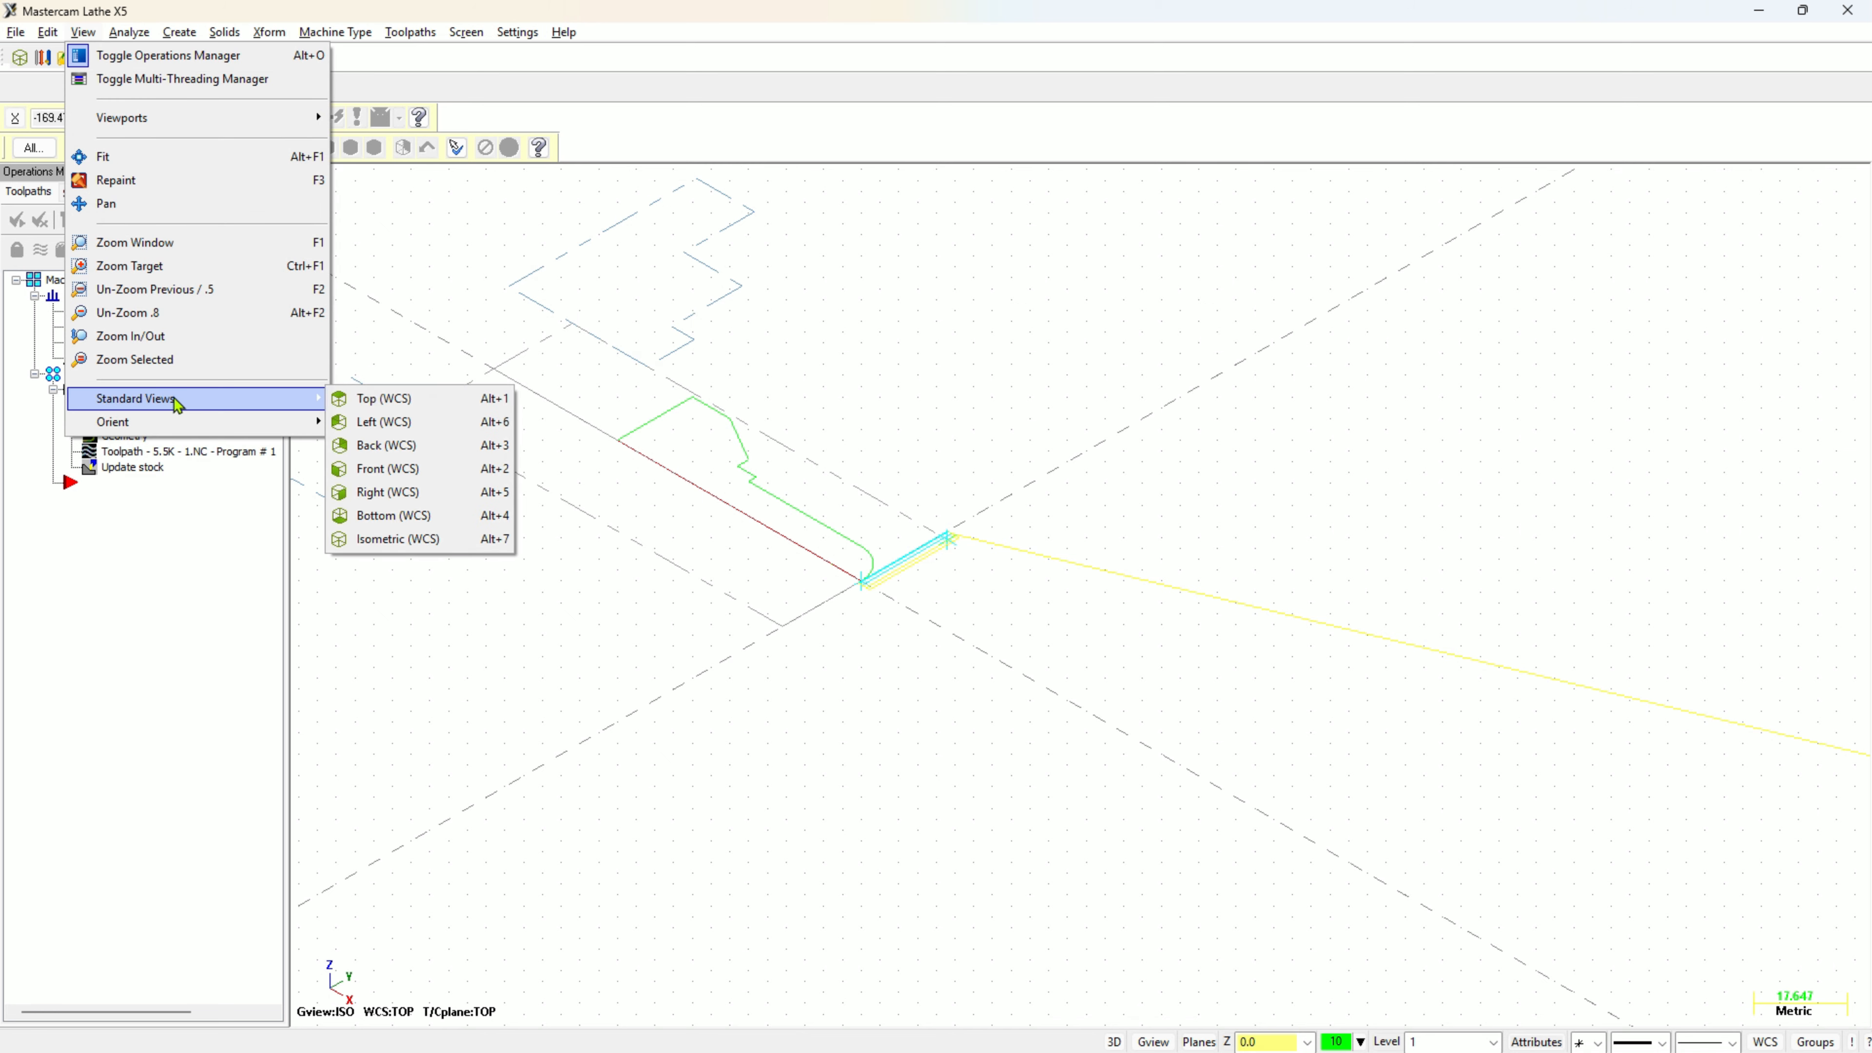
left_click(416, 399)
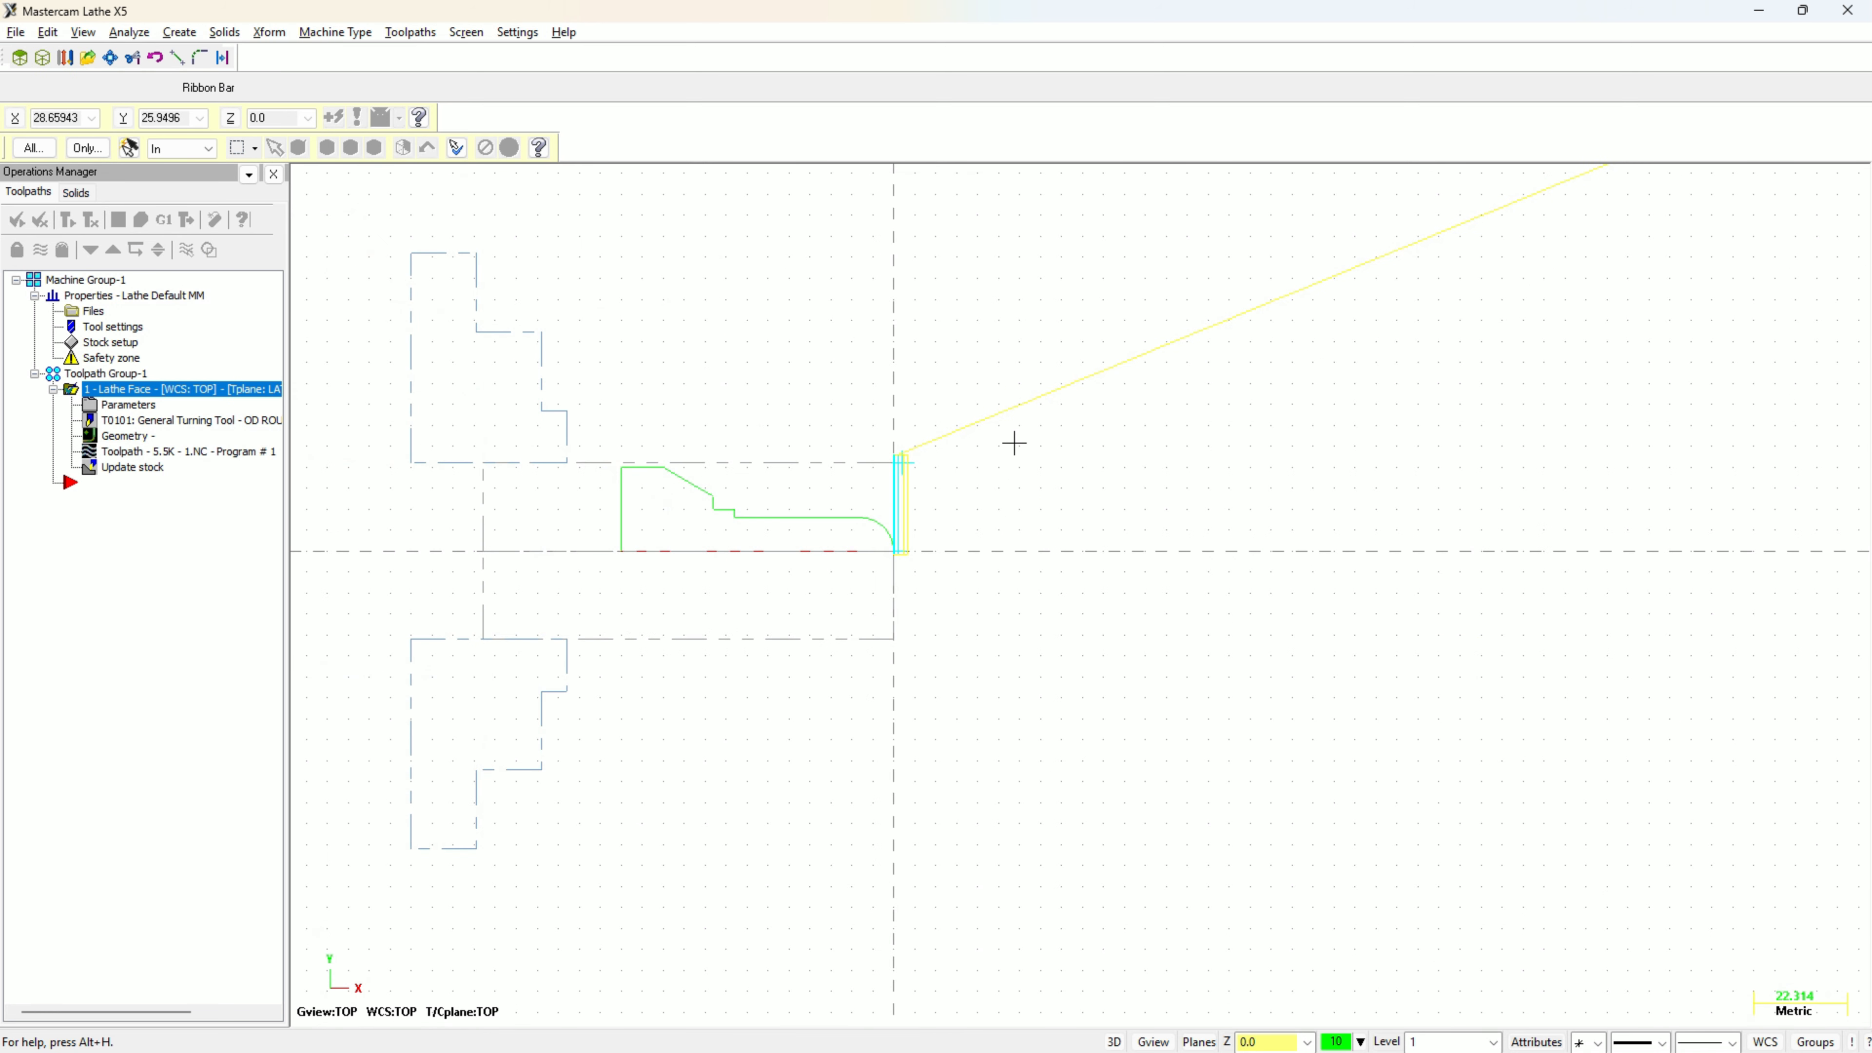
scroll(479, 381, "up", 1)
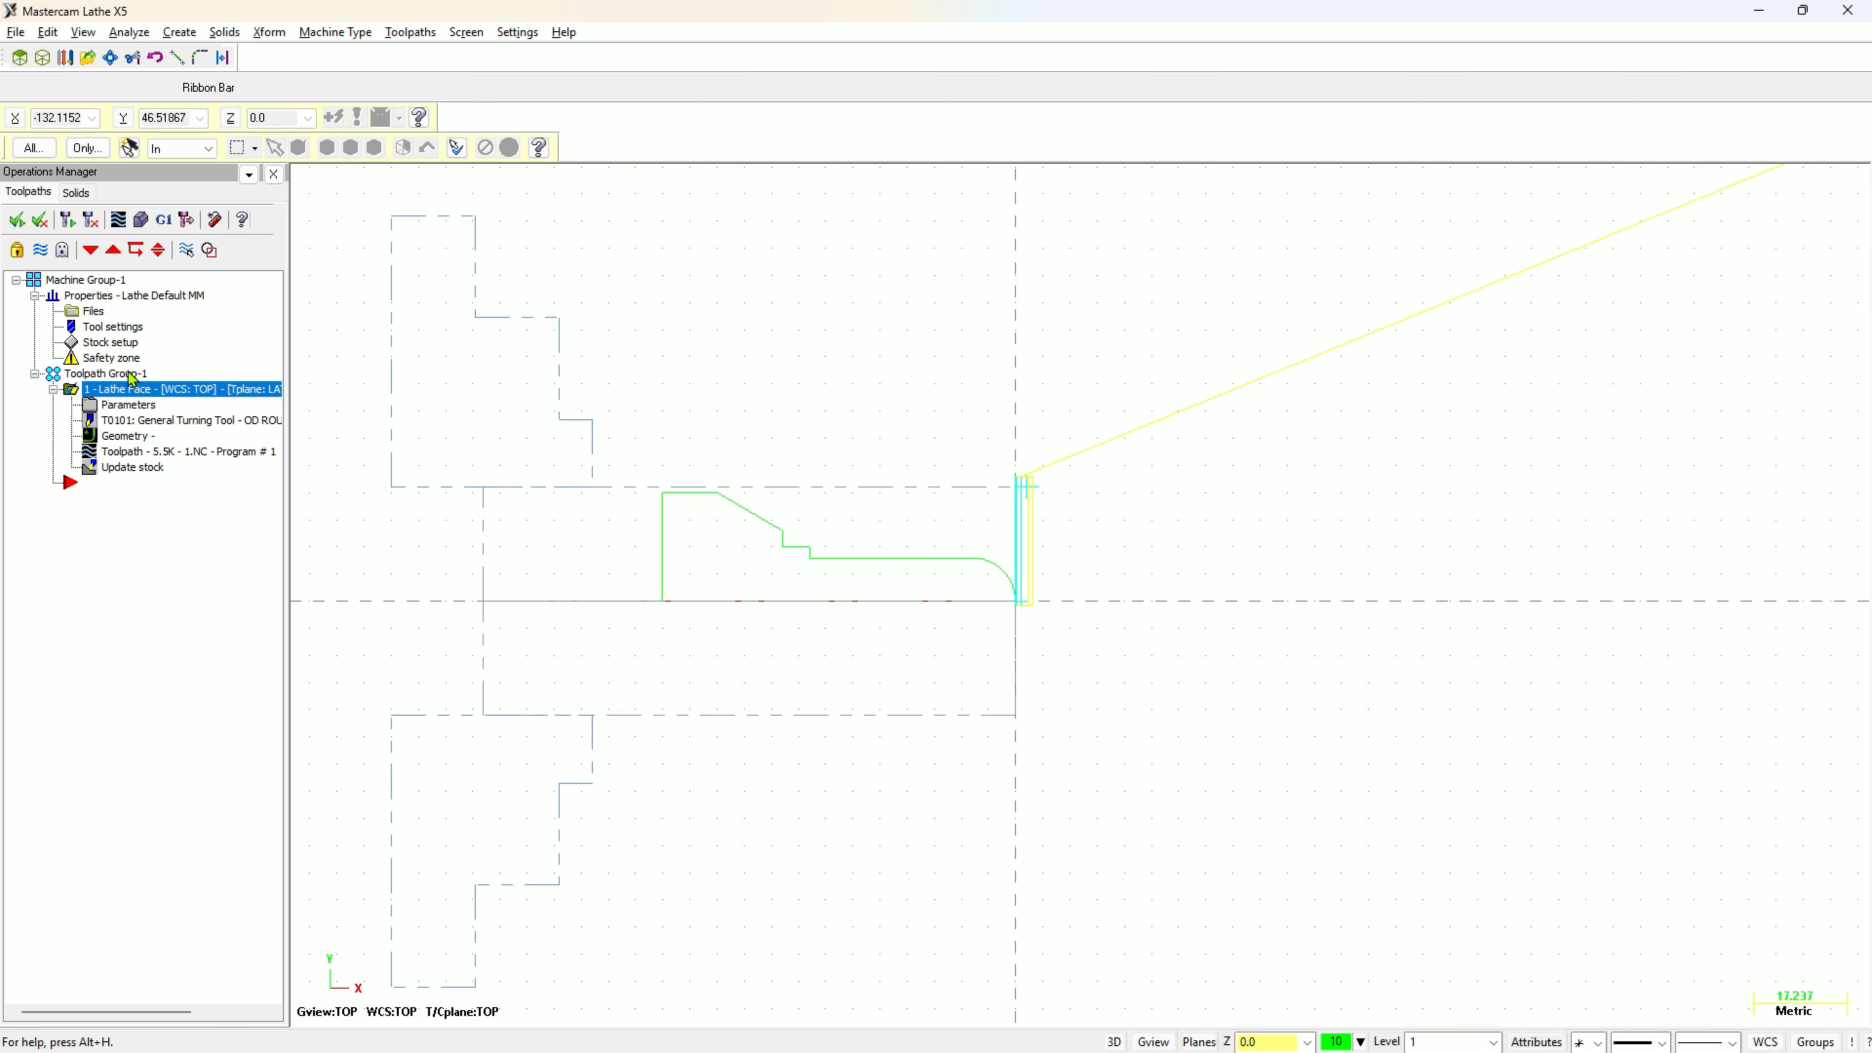
left_click(40, 252)
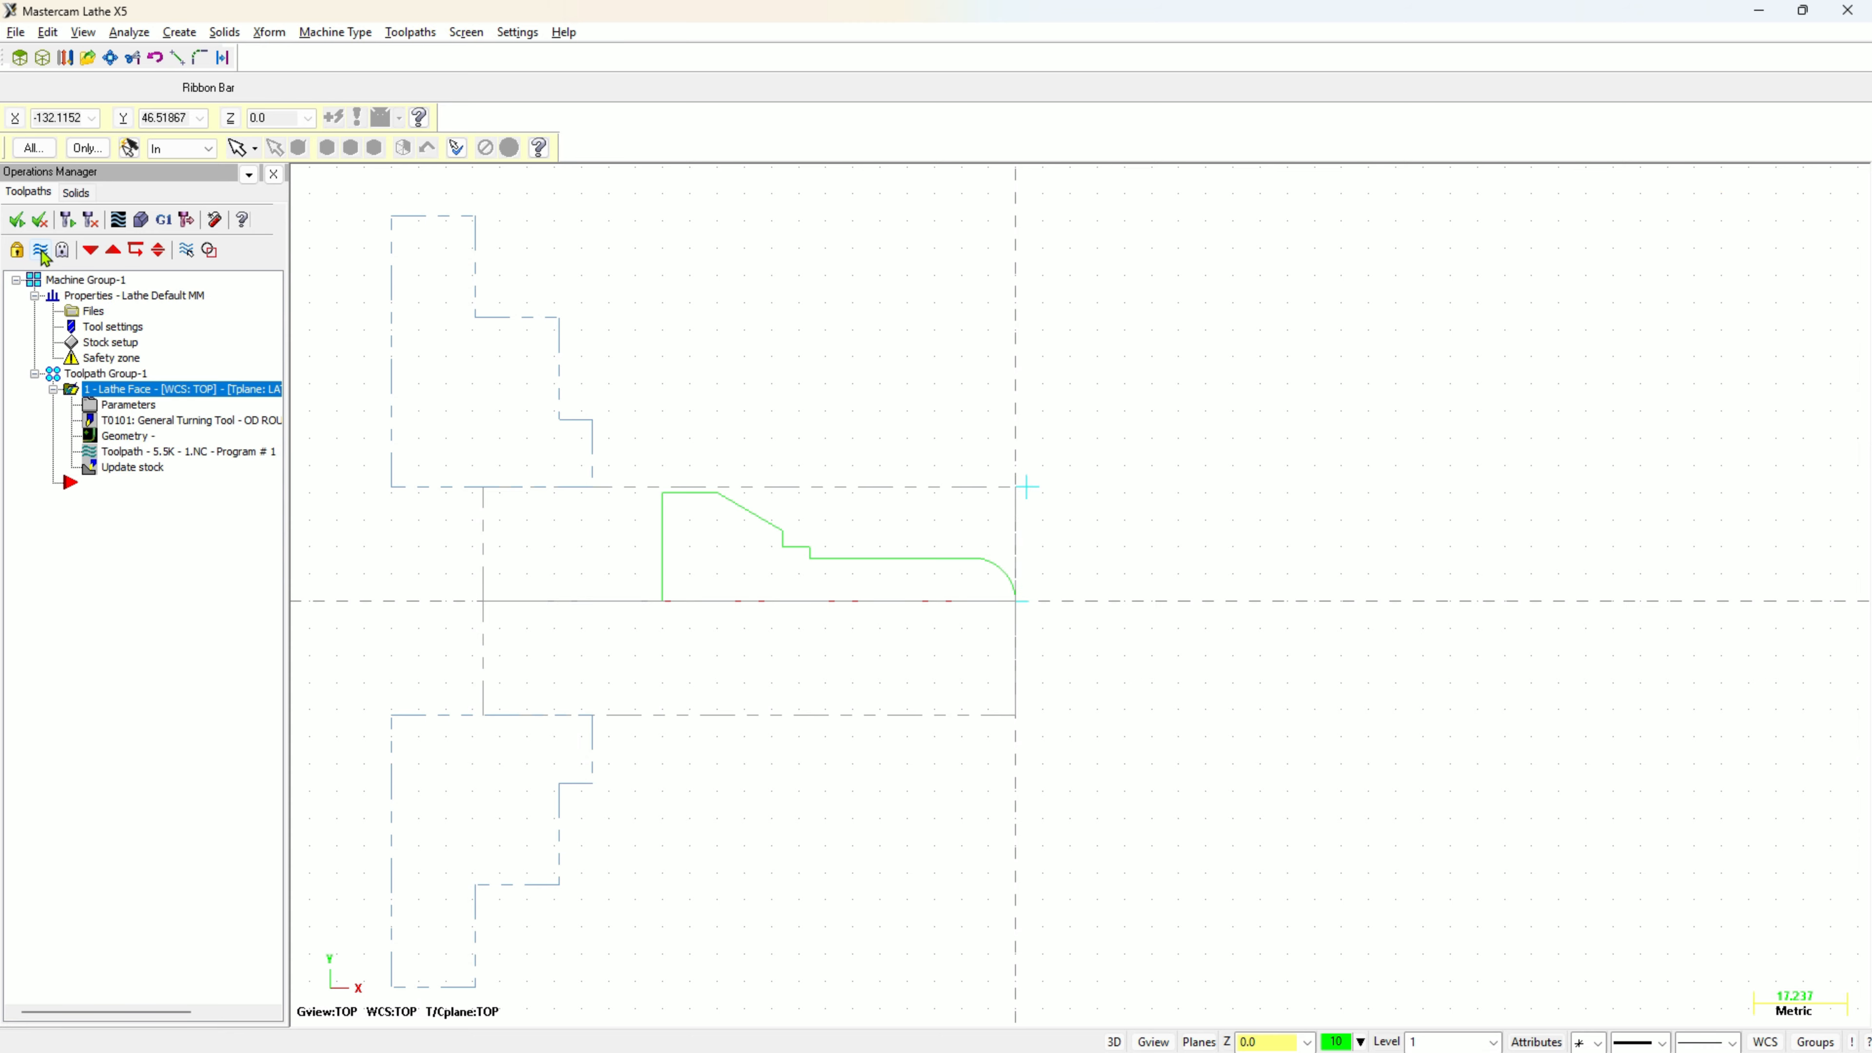